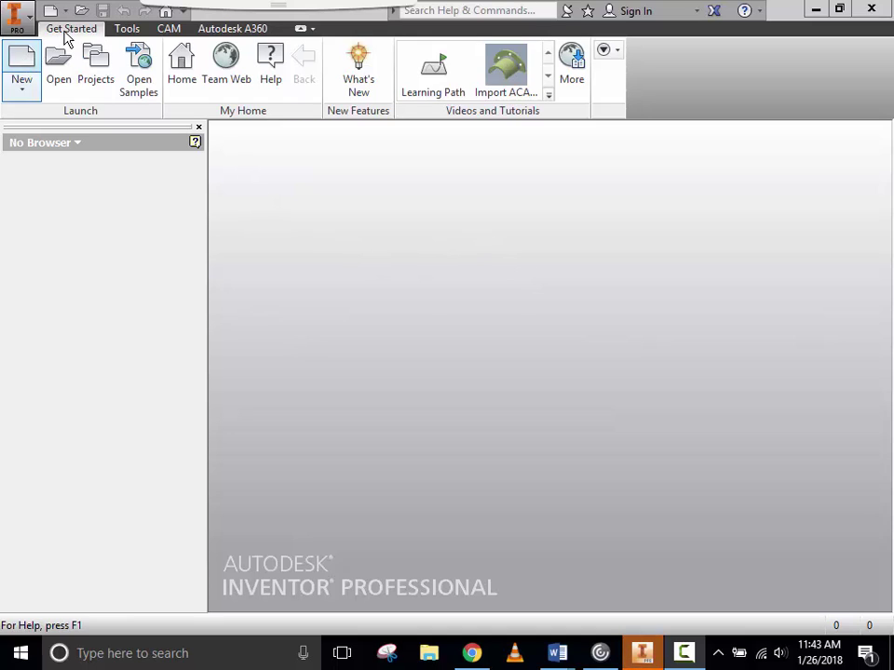
Step: Create a new drawing from the Standard.idw template with a blank ANSI Large sheet
left_click(21, 63)
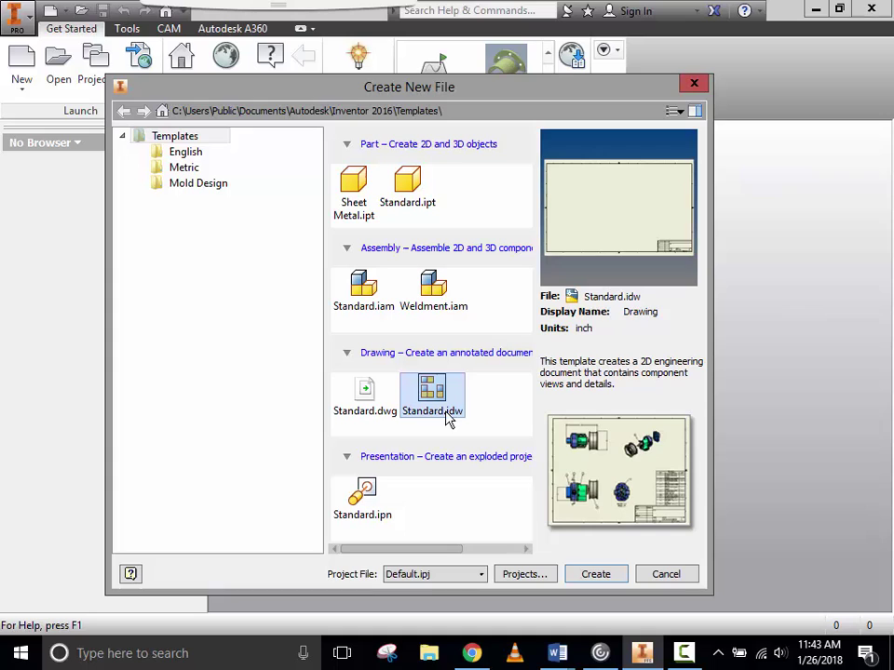
left_click(605, 579)
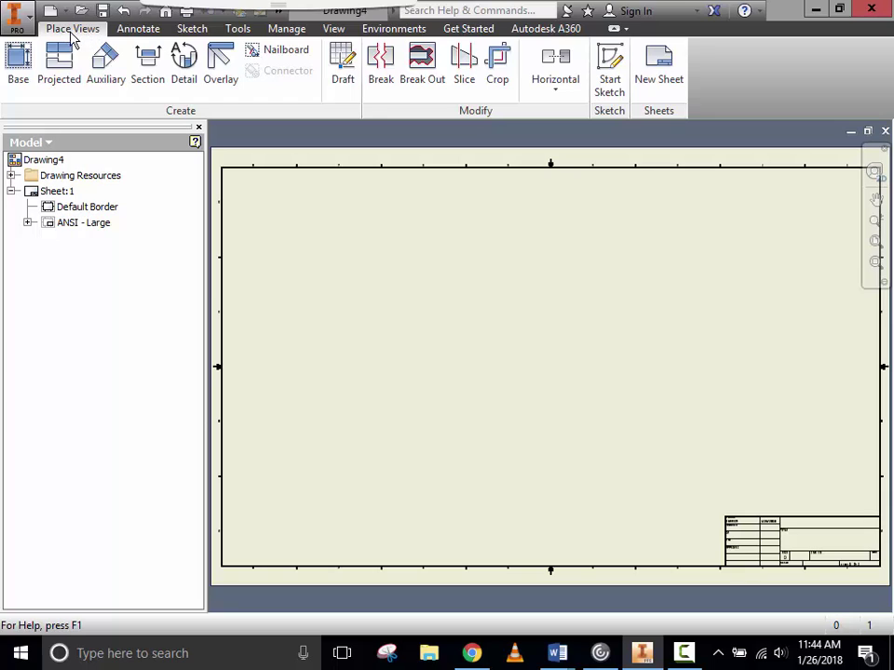
Step: Start a base view using the 1 Clamp Block part from the Invention and Innovation folder
left_click(18, 77)
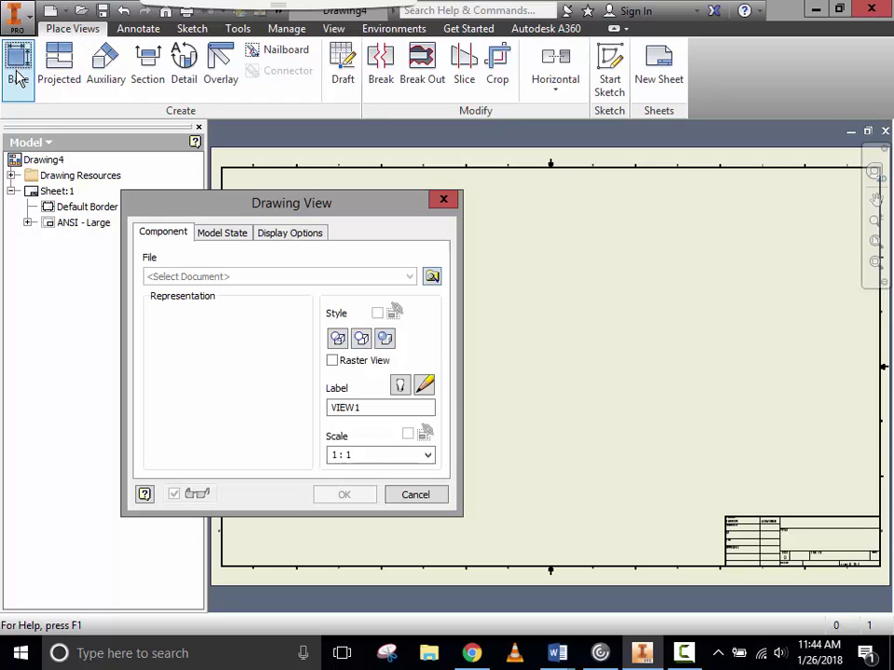
left_click_drag(247, 212, 278, 180)
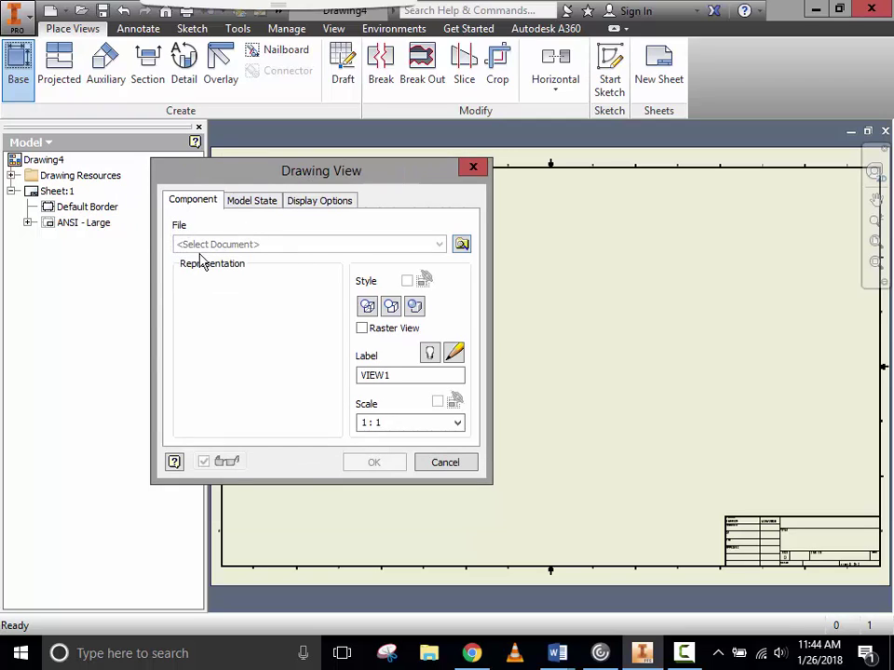
left_click(462, 246)
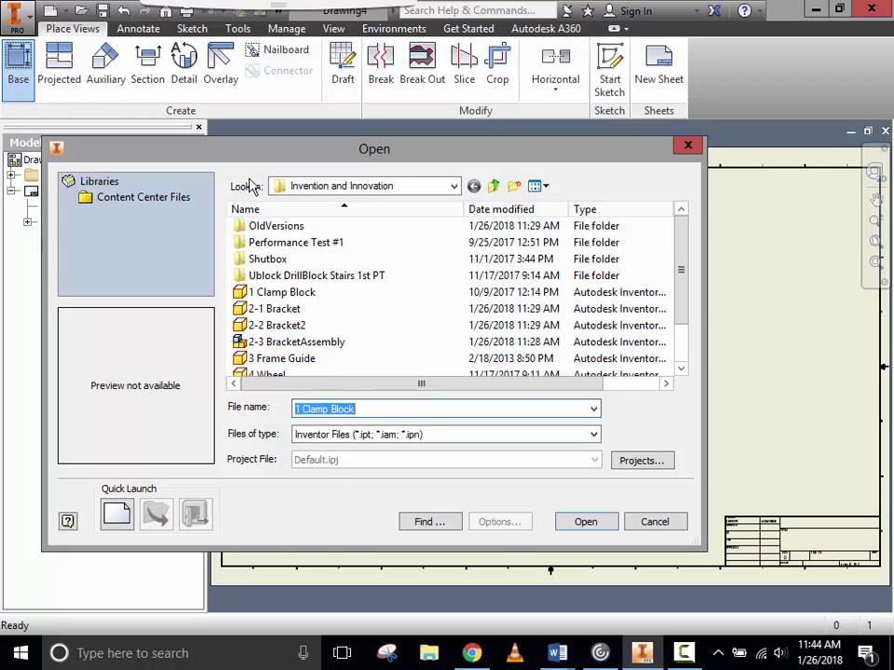
left_click(454, 186)
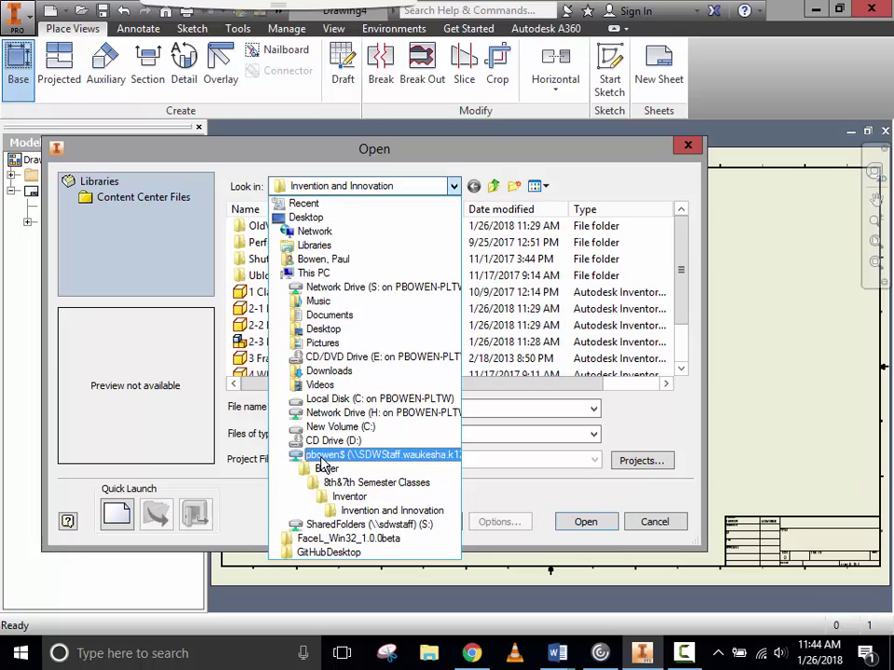
left_click(361, 515)
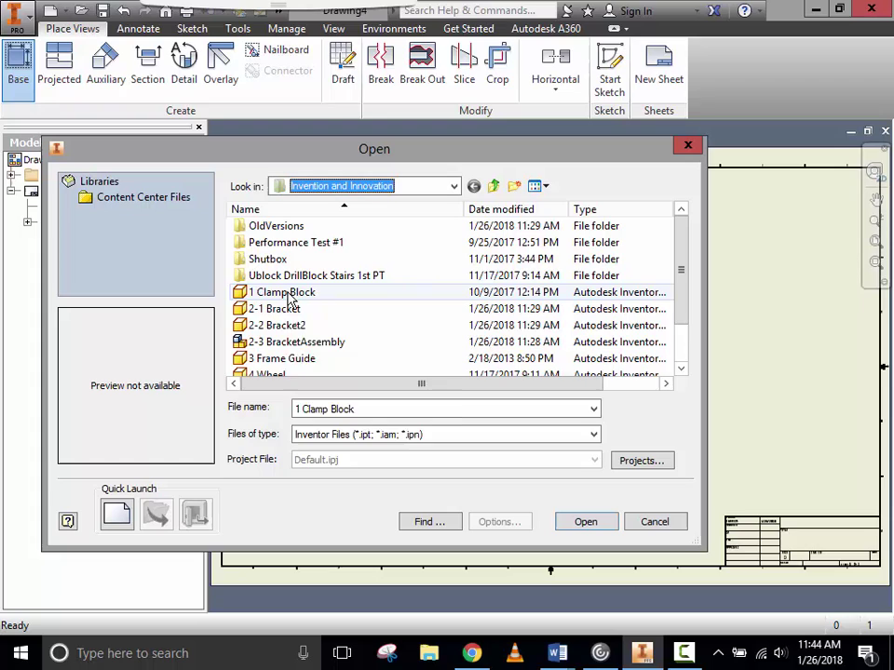
mouse_move(290, 300)
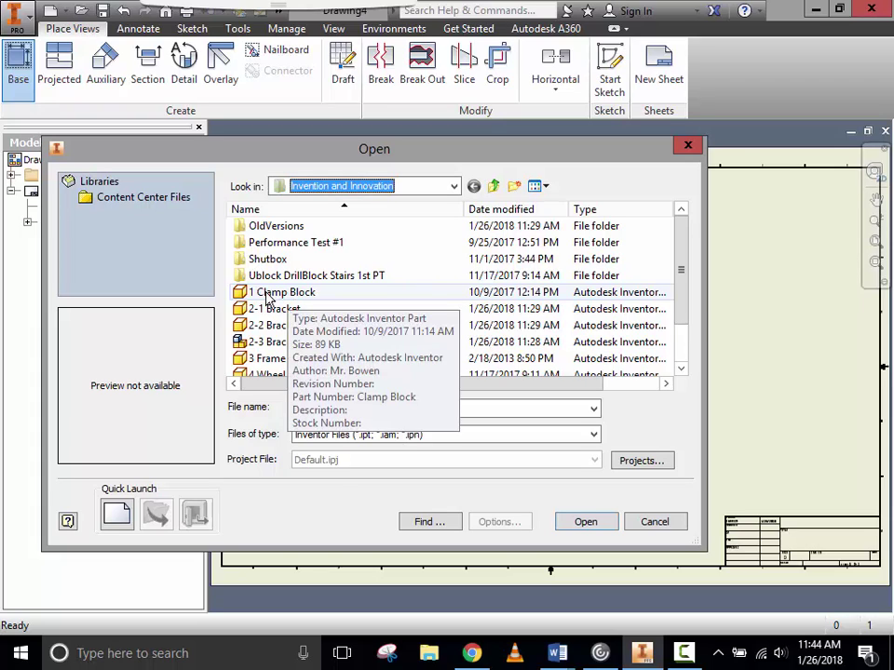
left_click(267, 297)
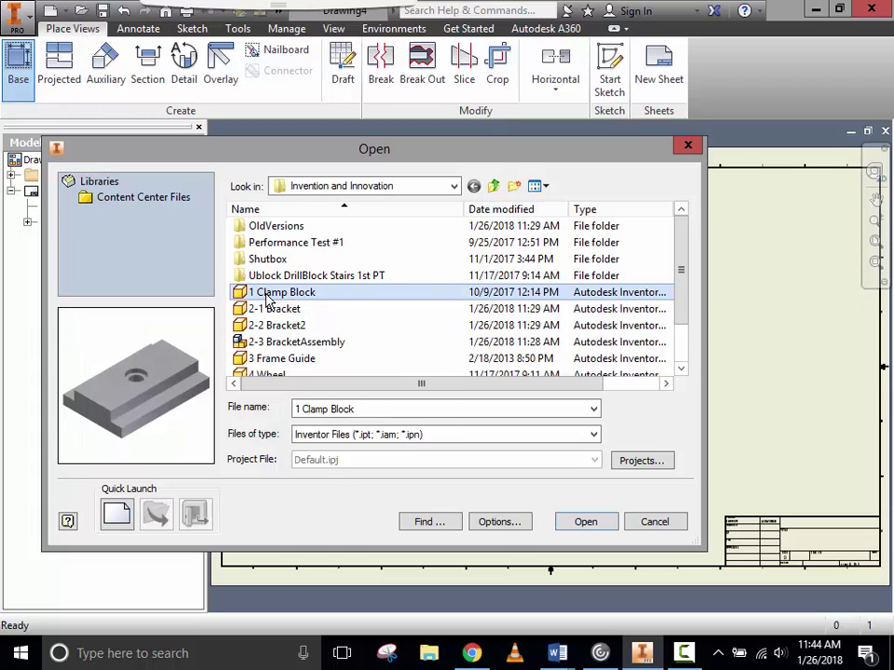
left_click(606, 529)
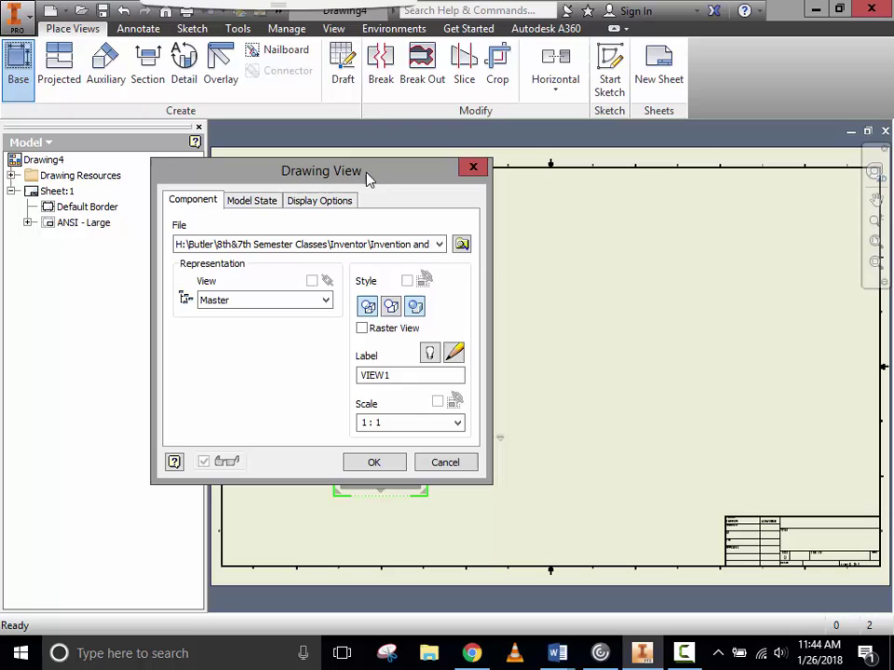
Step: Turn the Clamp Block view to isometric and place it at the sheet's upper left
mouse_move(400, 179)
left_mouse_down()
mouse_move(268, 182)
mouse_move(116, 200)
left_mouse_up()
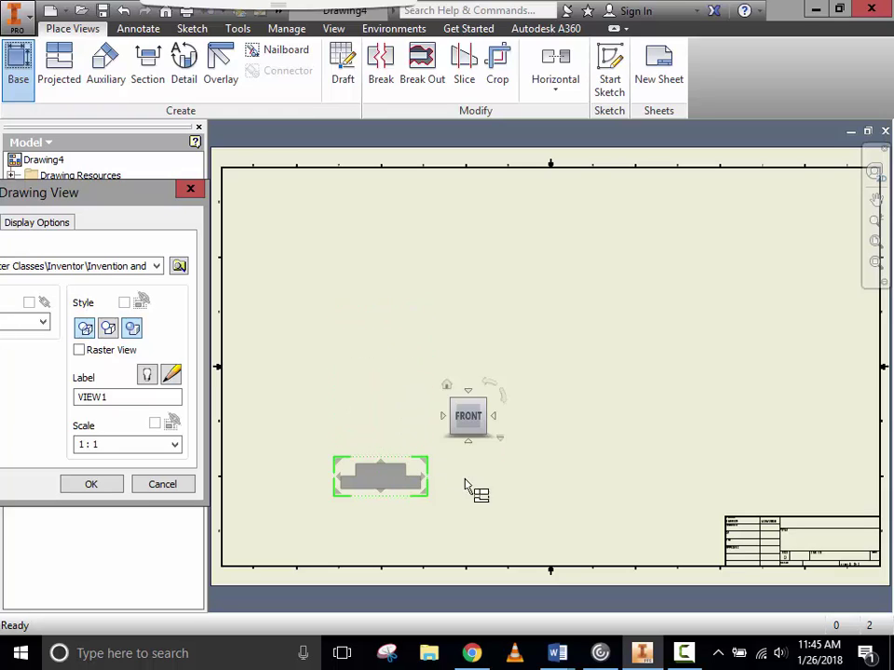
left_click(651, 314)
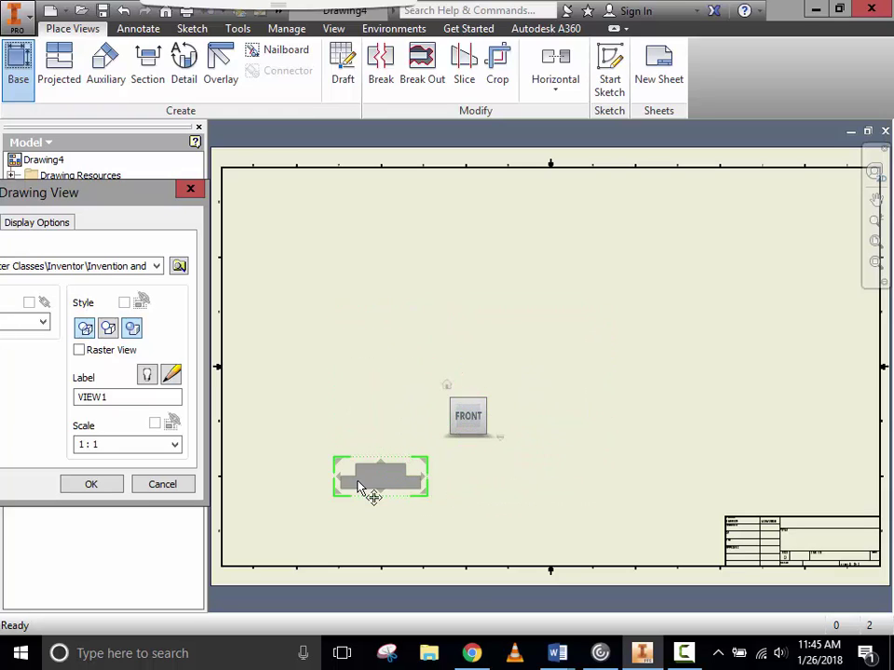
left_click(446, 387)
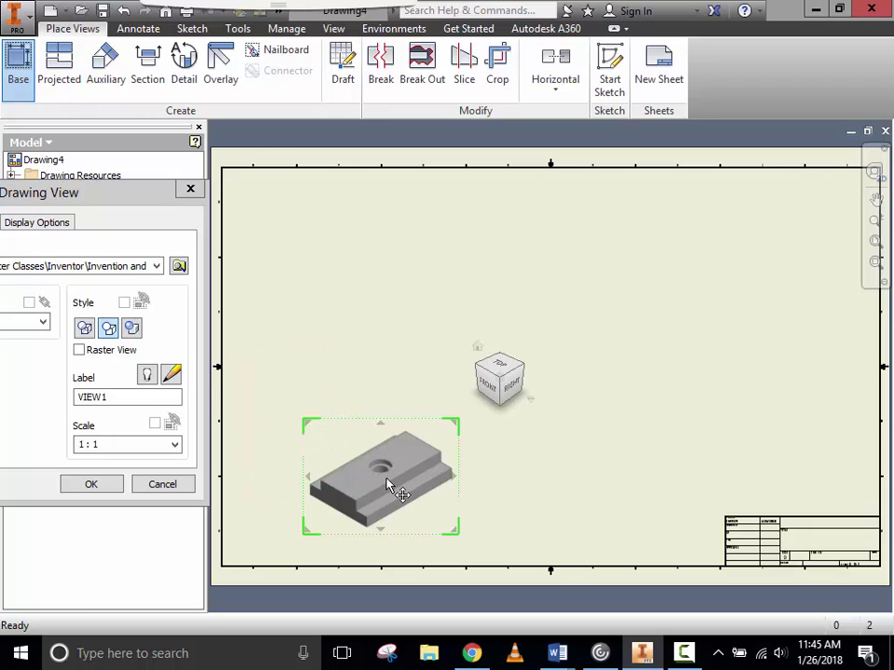
left_click_drag(390, 485, 314, 232)
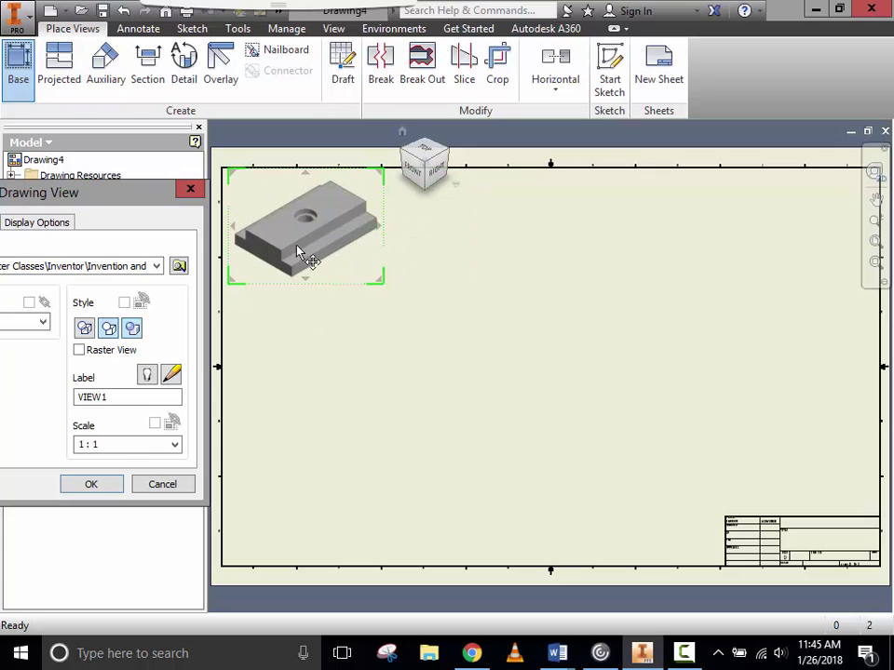
left_click(97, 485)
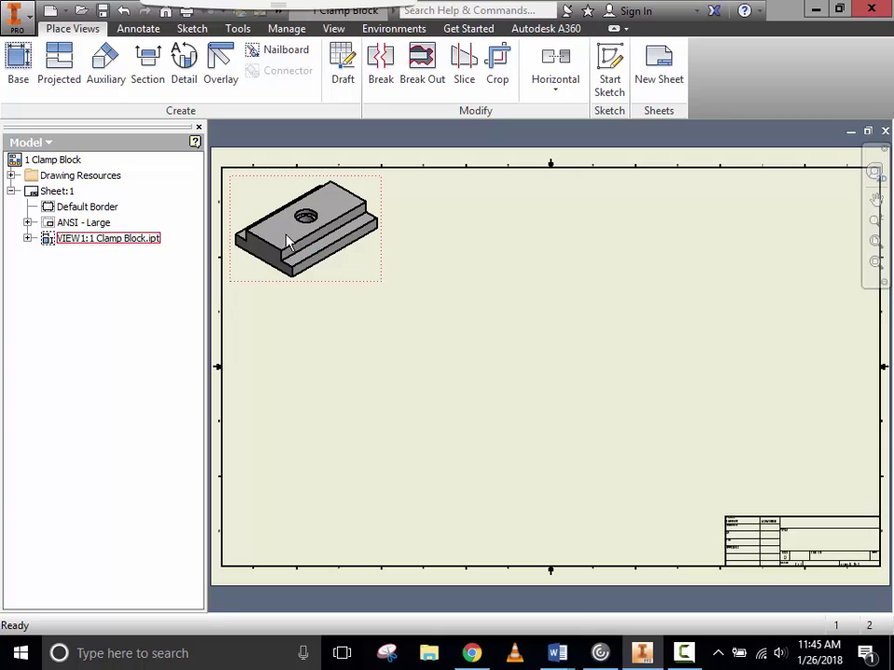
Step: Place a shaded isometric base view of 2-1 Bracket to the right of the Clamp Block view
left_click(18, 74)
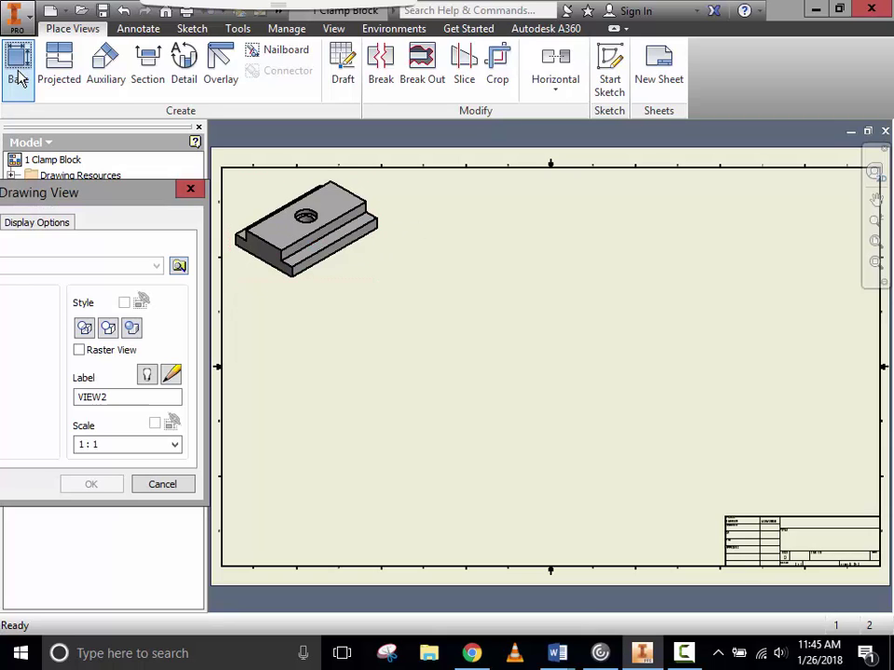
left_click(180, 268)
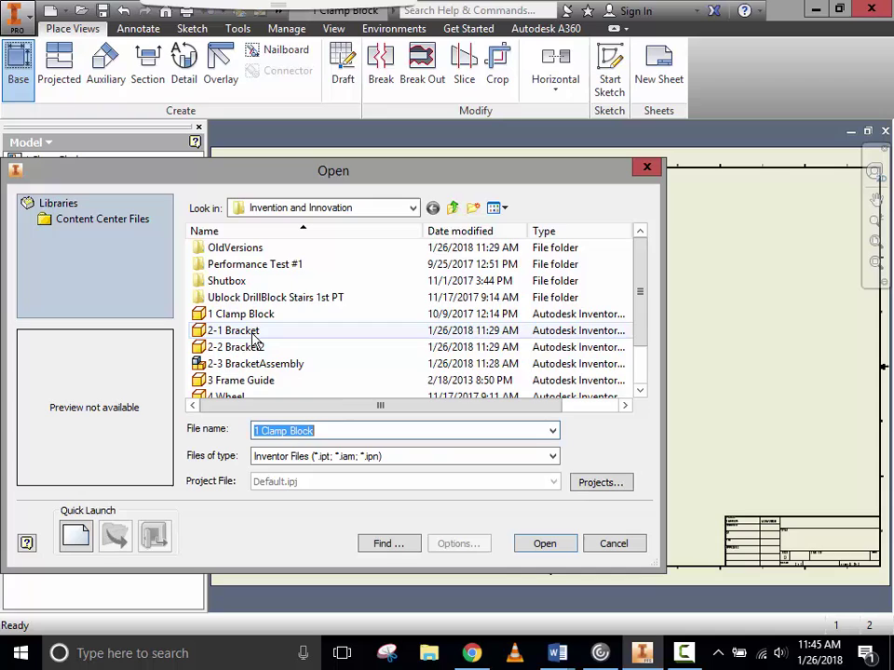
left_click(239, 333)
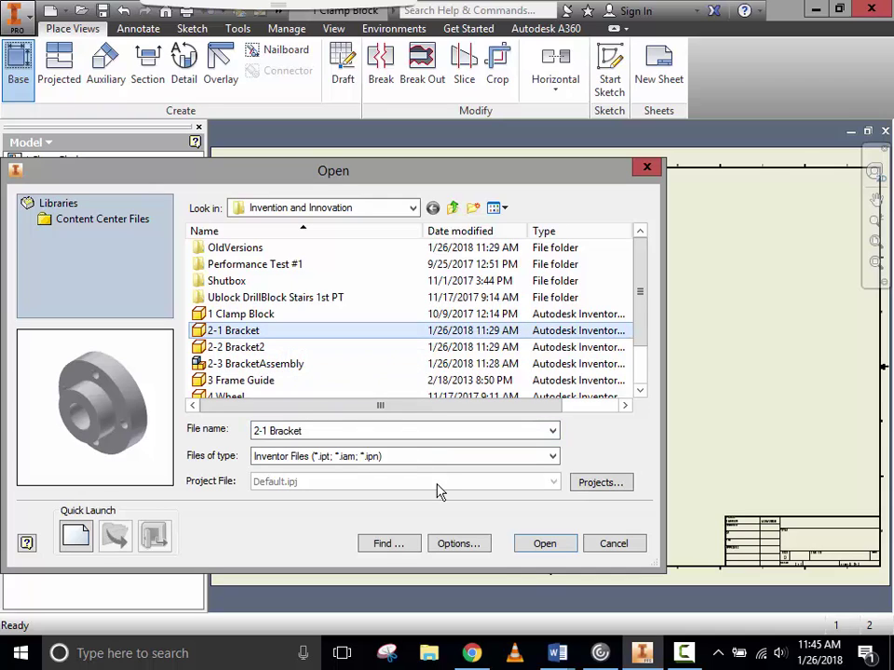
left_click(544, 544)
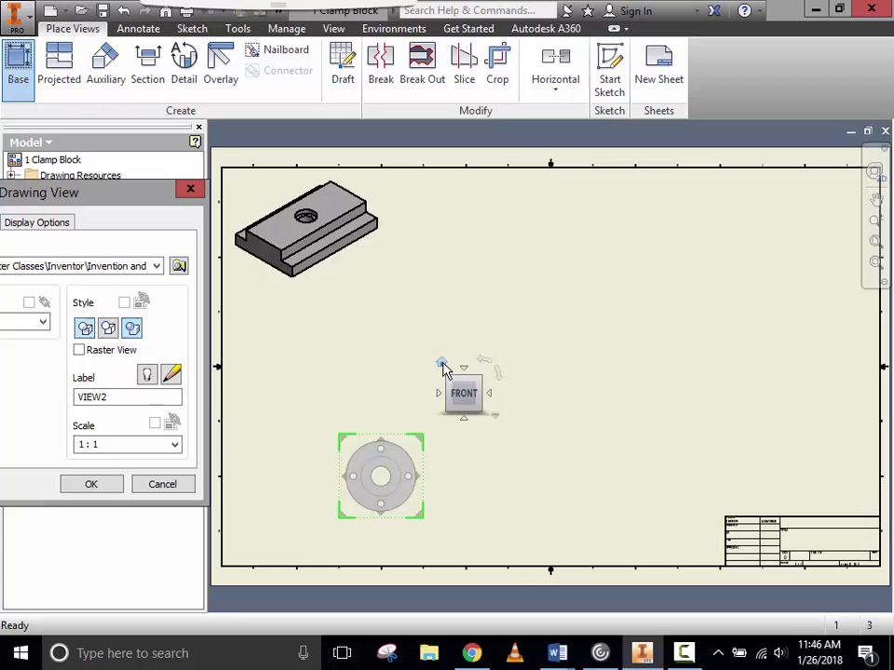
left_click(442, 364)
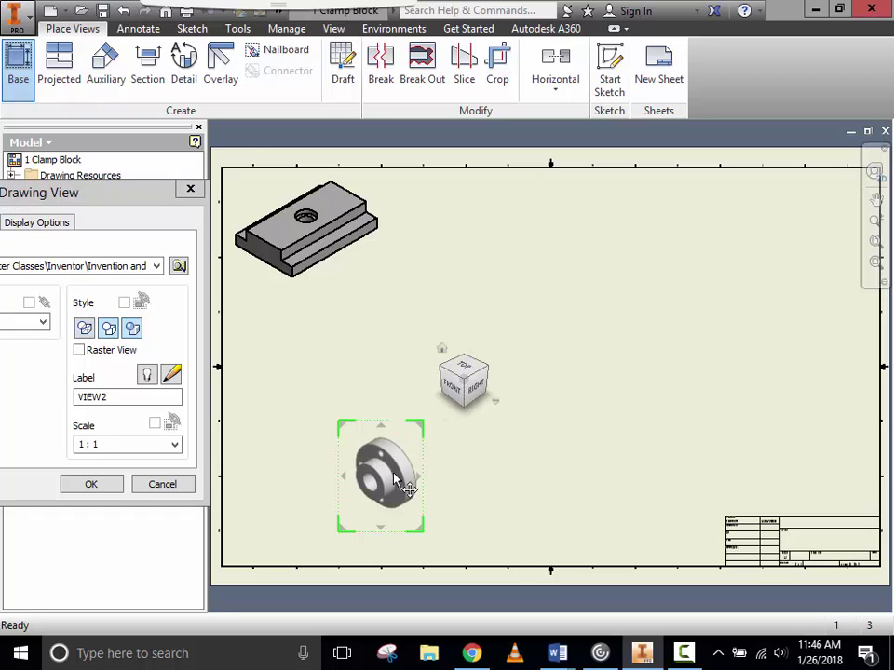
left_click_drag(396, 480, 467, 244)
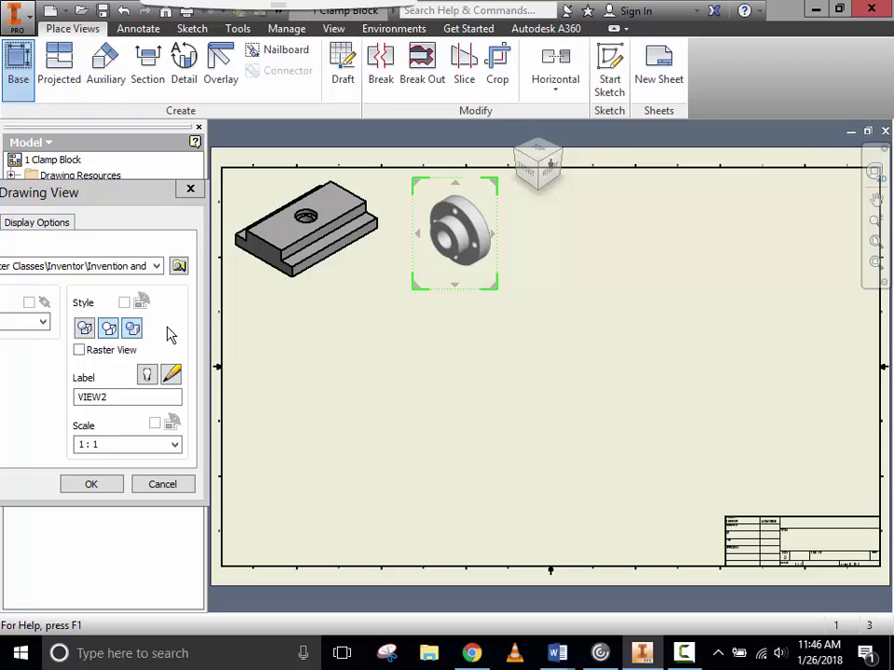
left_click(91, 485)
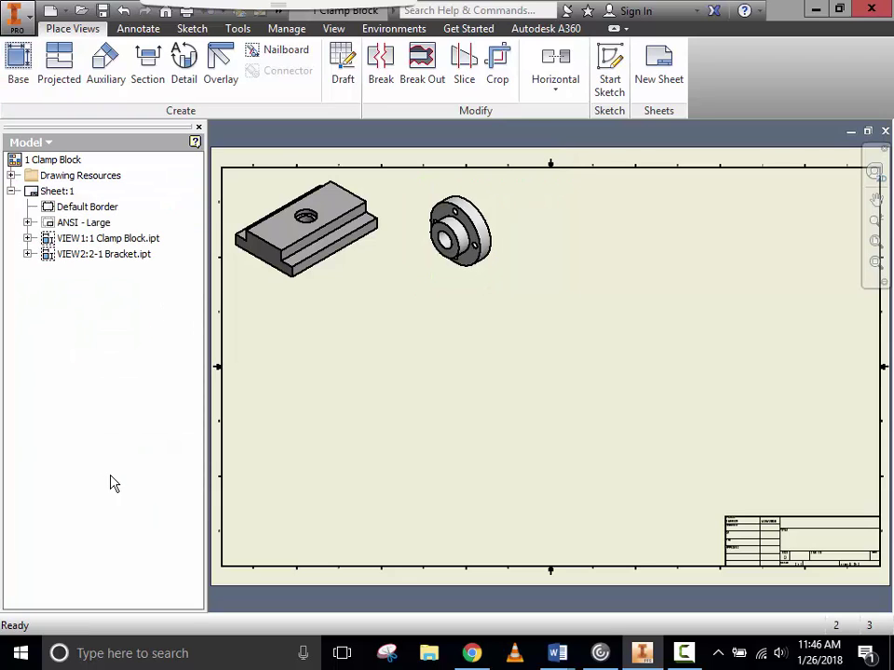
Step: Place an isometric base view of 2-2 Bracket2 in the top row beside 2-1 Bracket
left_click(29, 65)
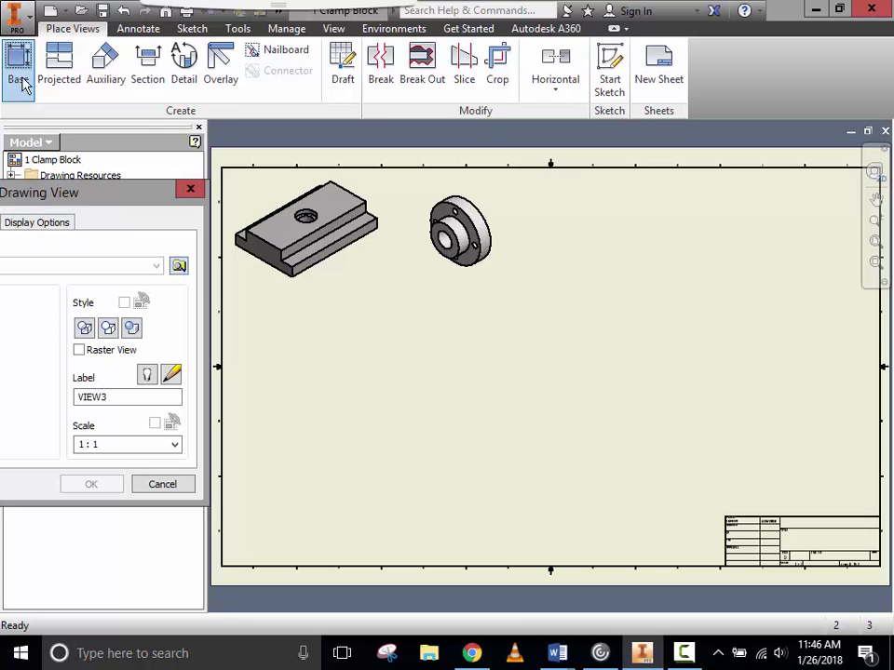
left_click(179, 267)
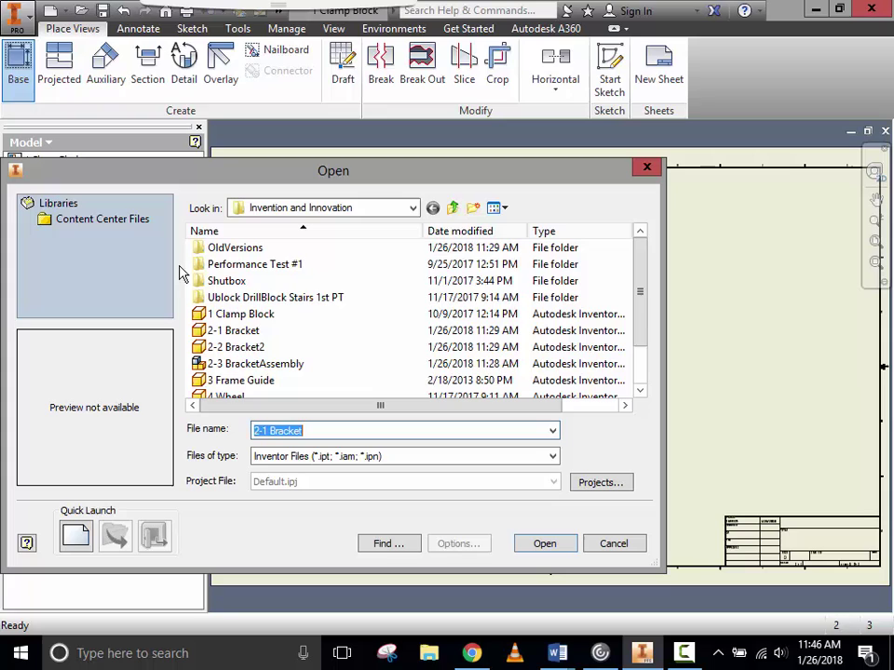
left_click(269, 352)
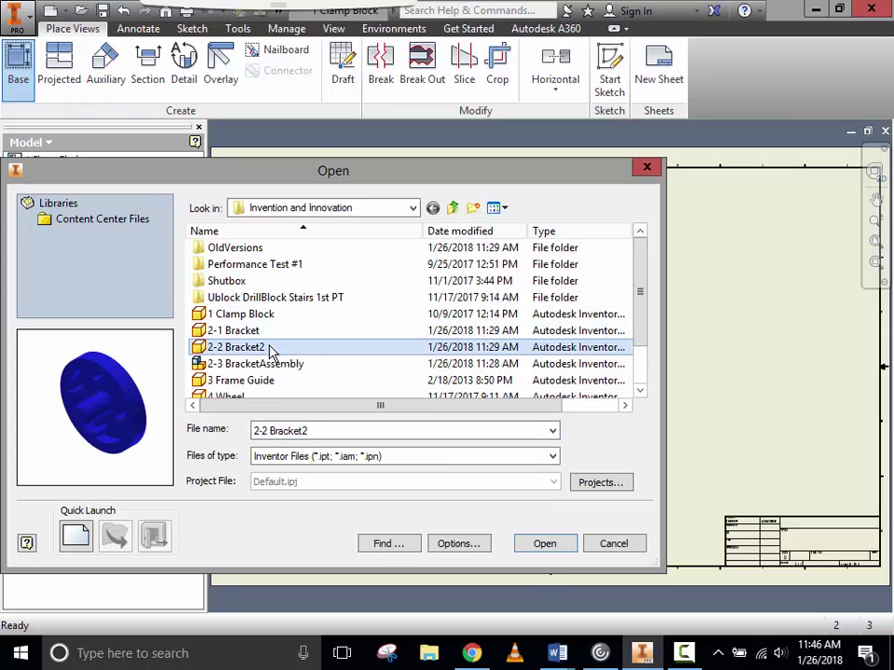
left_click(563, 547)
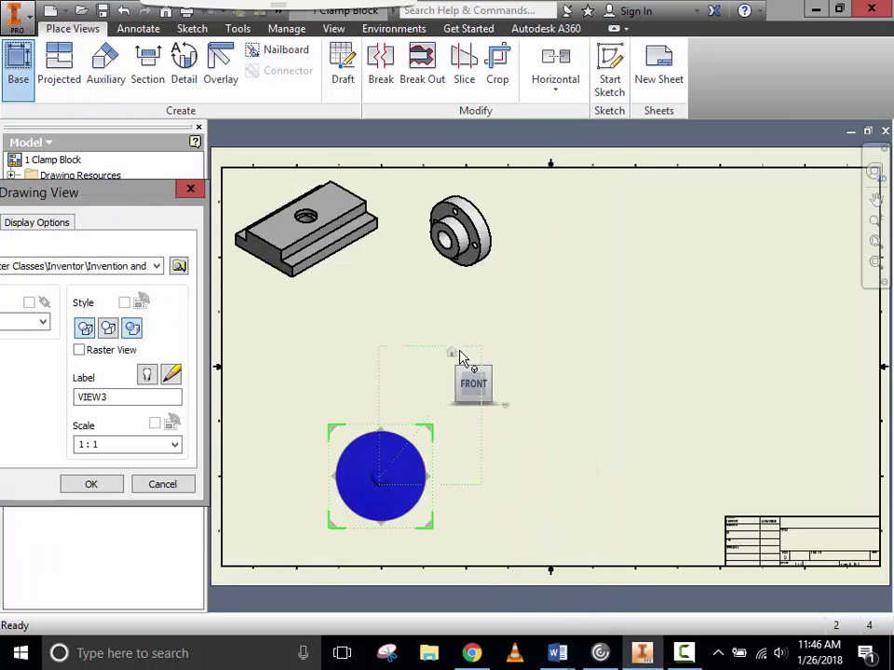
key("F6")
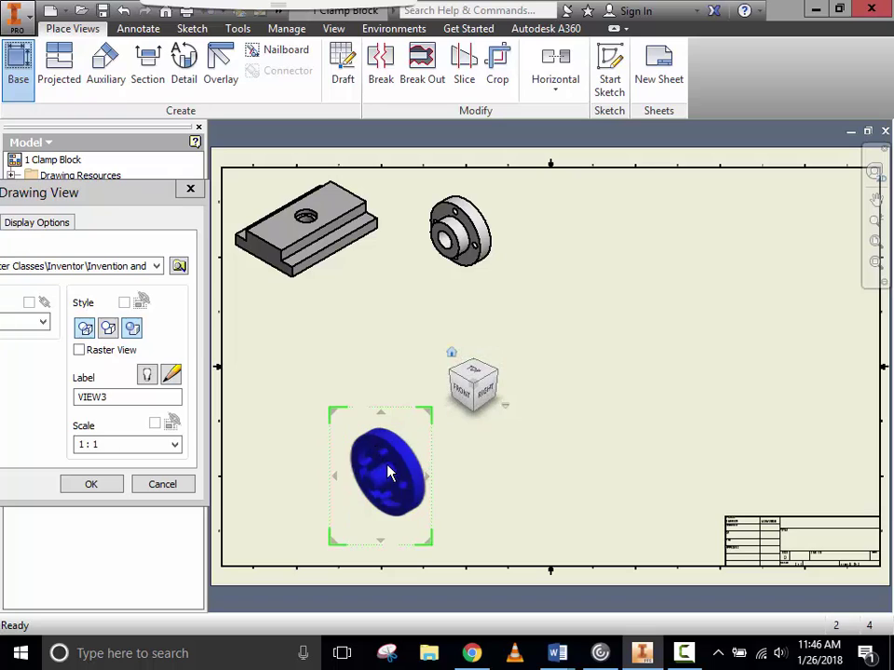
left_click_drag(403, 483, 578, 243)
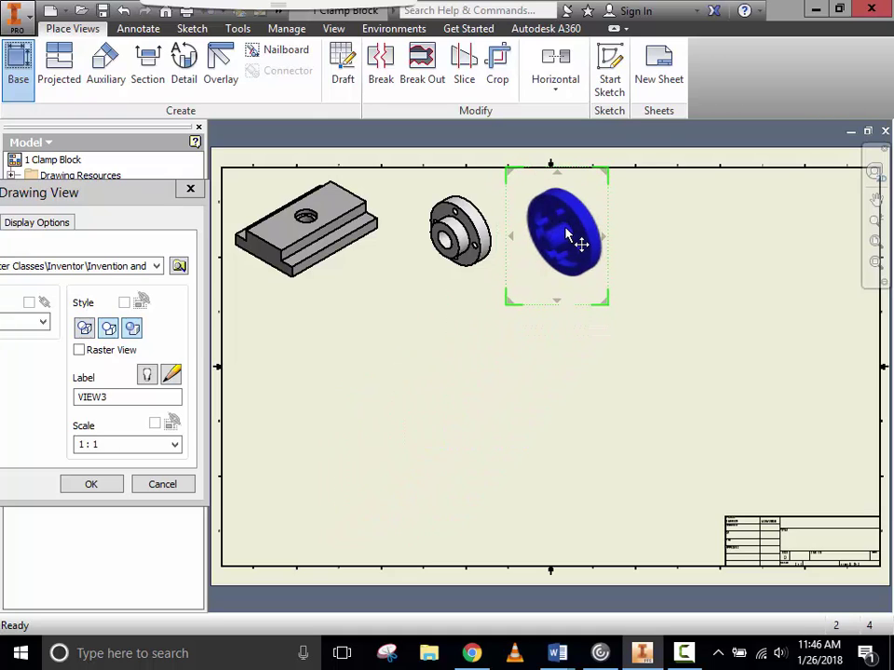
left_click(91, 486)
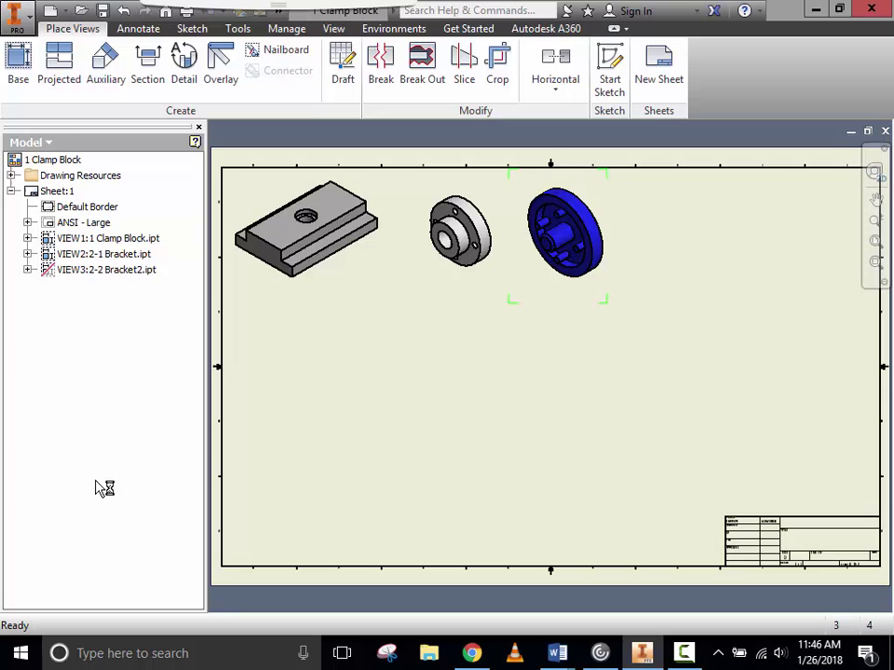
Step: Place an isometric view of 2-3 BracketAssembly, slightly orbited, at the right end of the top row
left_click(19, 79)
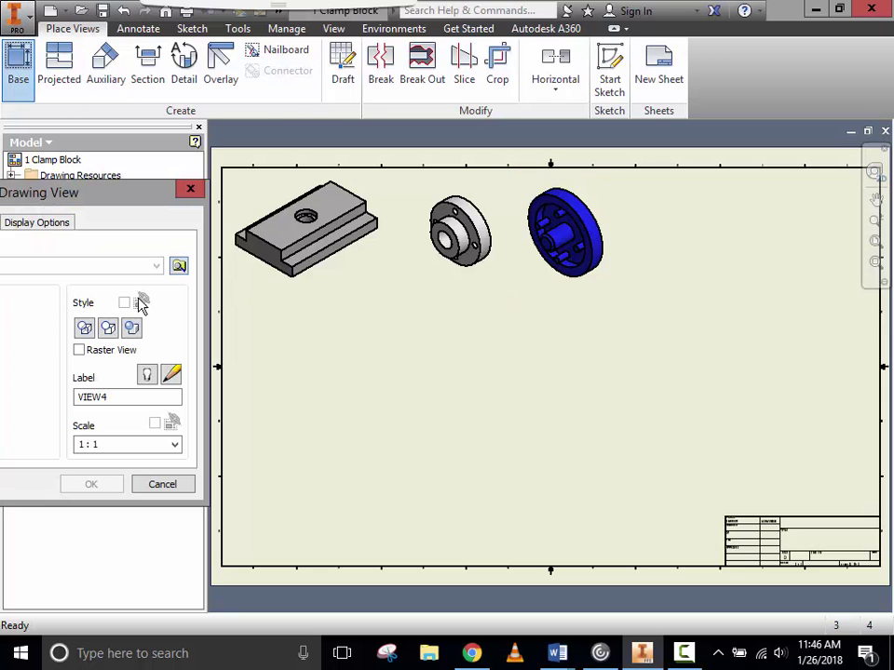
left_click(179, 266)
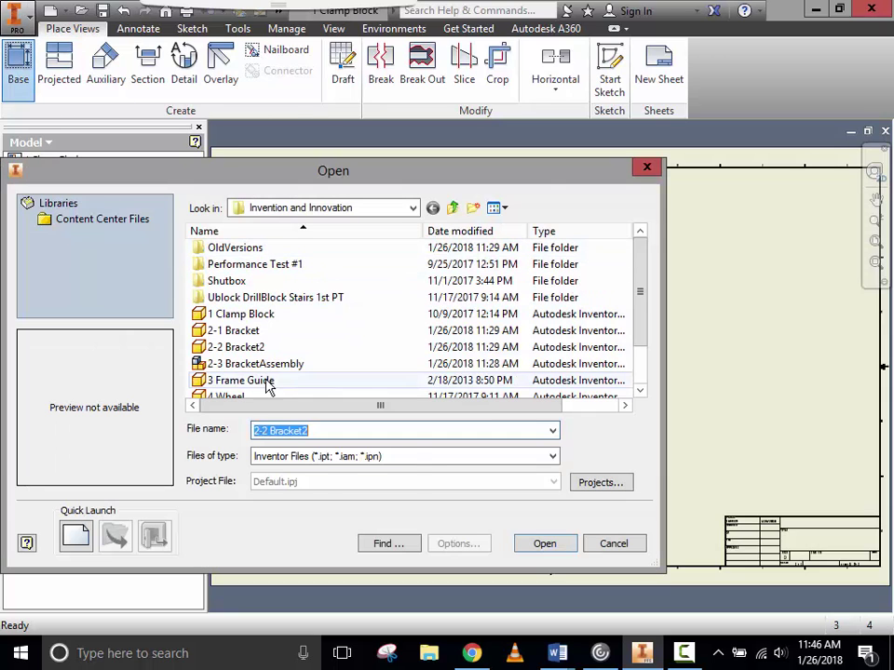
left_click(247, 367)
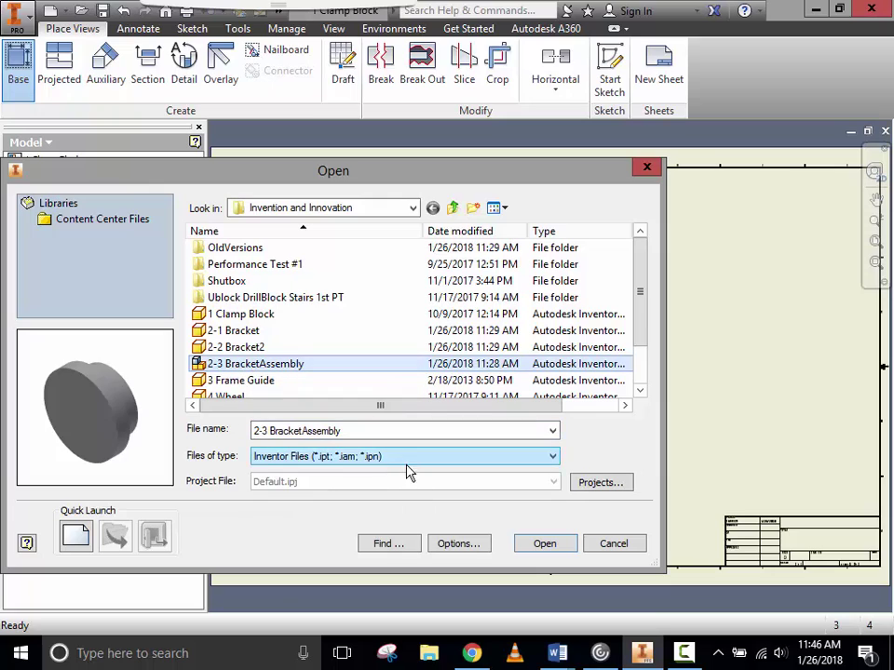
left_click(565, 549)
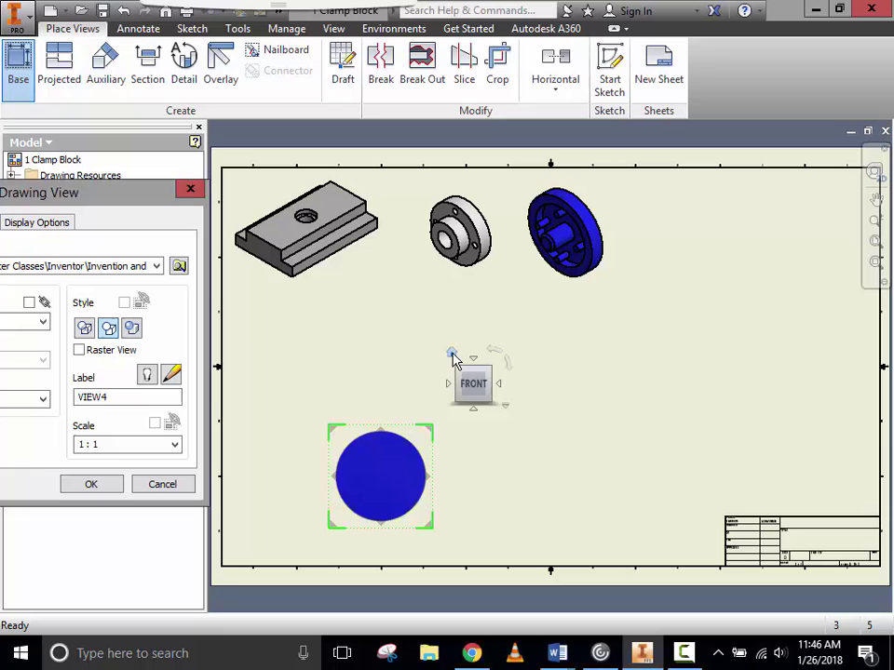
left_click(452, 357)
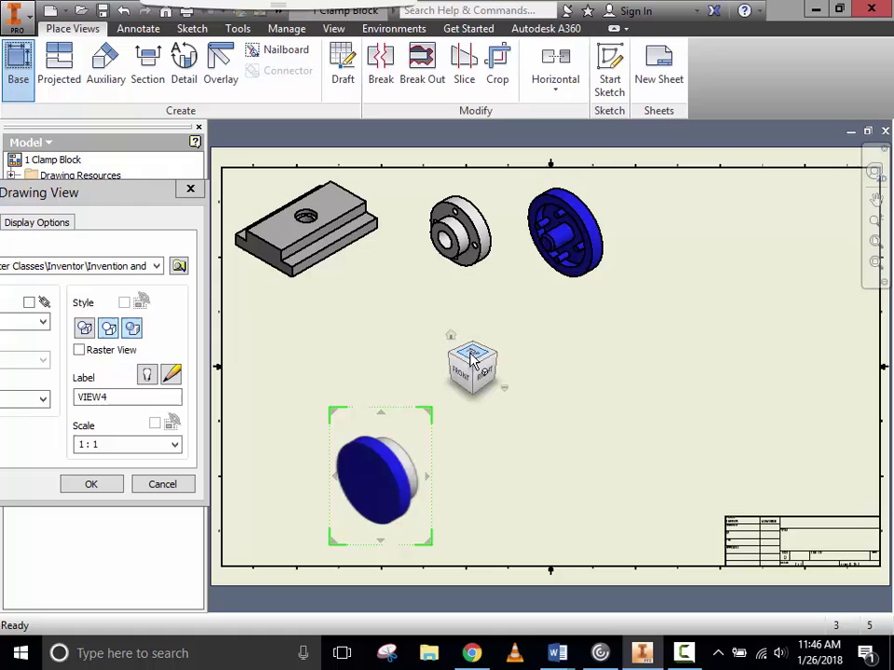
left_click_drag(474, 350, 462, 363)
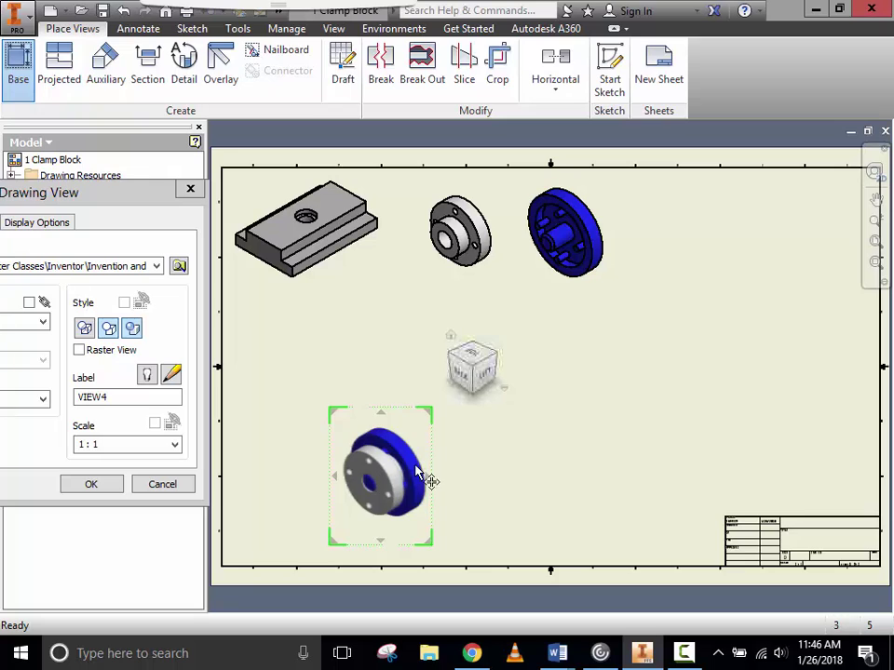
mouse_move(429, 481)
left_mouse_down()
mouse_move(463, 446)
mouse_move(524, 422)
mouse_move(679, 307)
mouse_move(679, 240)
mouse_move(696, 250)
left_mouse_up()
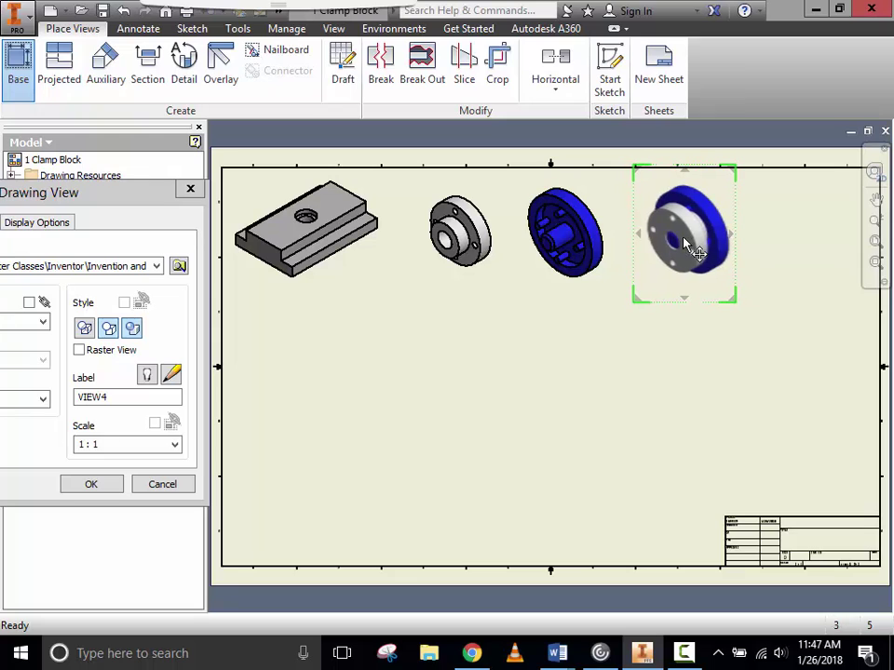
left_click(93, 484)
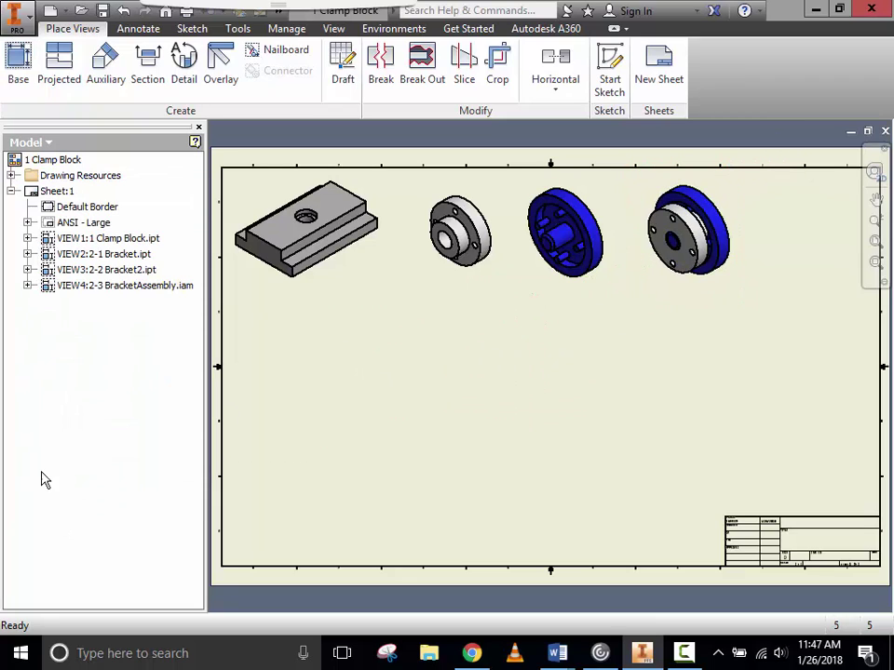
left_click(13, 58)
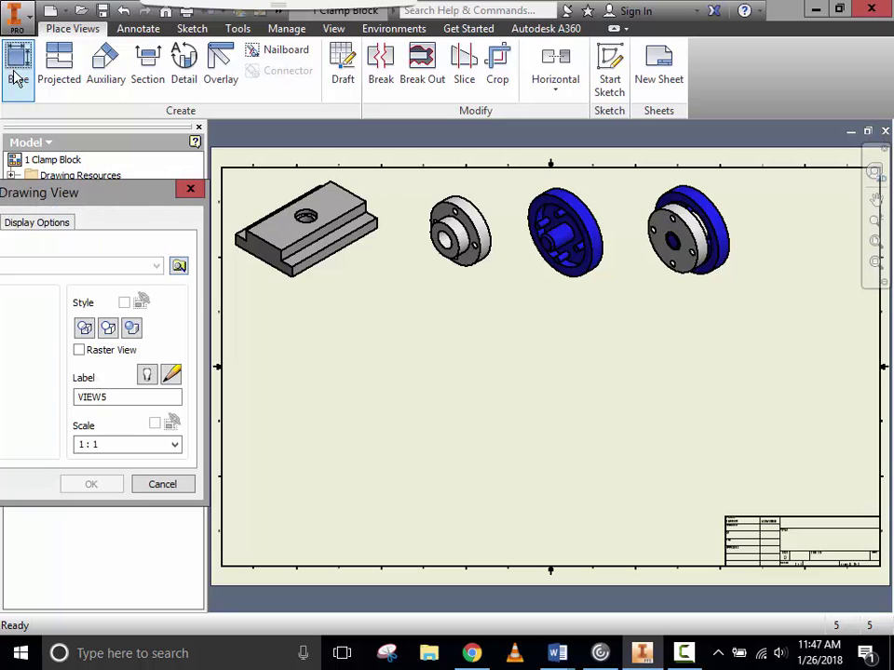
Step: Place an isometric view of 3 Frame Guide below the Clamp Block view
left_click(179, 266)
left_click(263, 384)
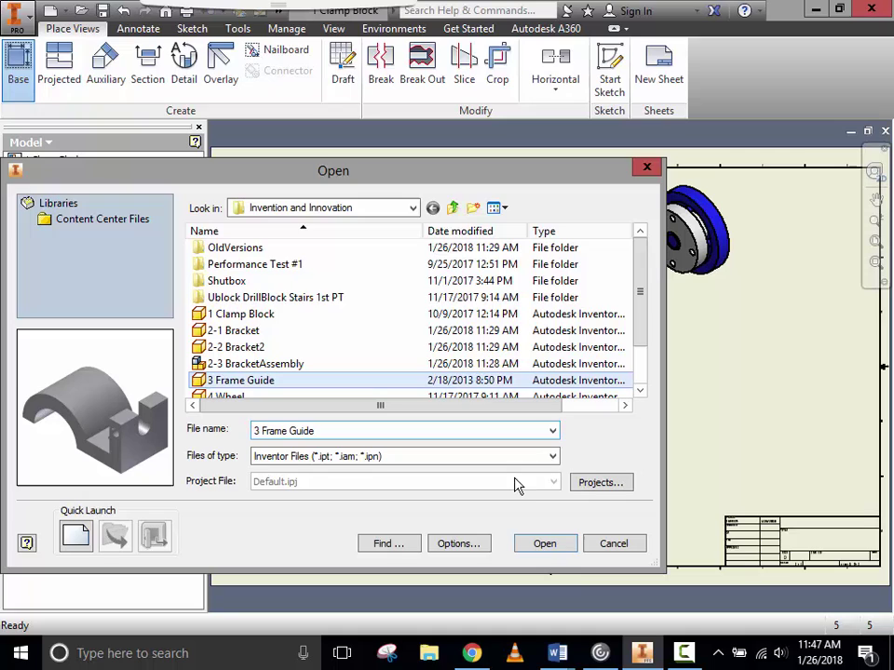
left_click(559, 545)
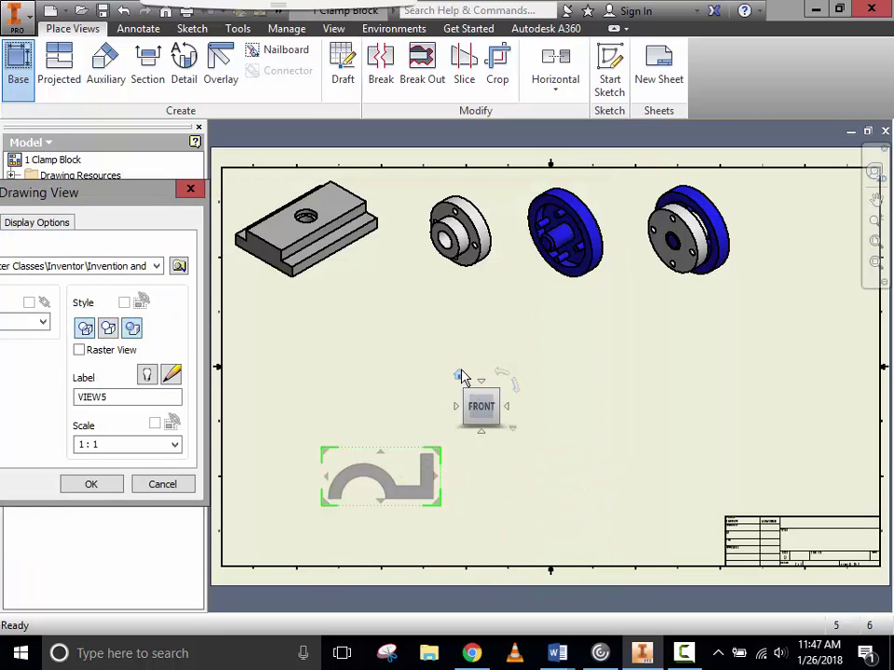
left_click(459, 376)
left_click_drag(391, 486, 313, 354)
left_click(91, 484)
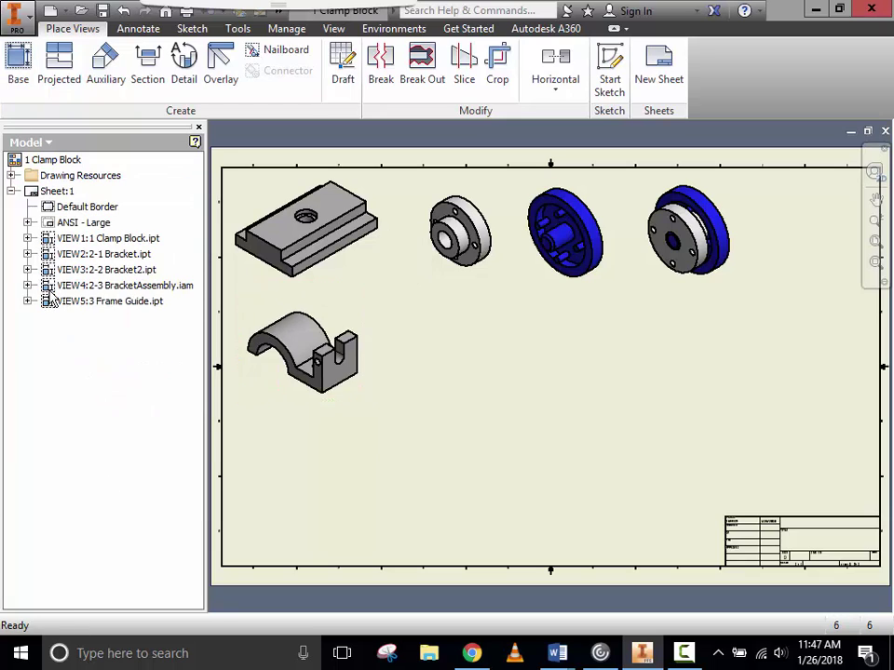
Step: Place an isometric view of 4 Wheel beside the Frame Guide in the second row
left_click(19, 58)
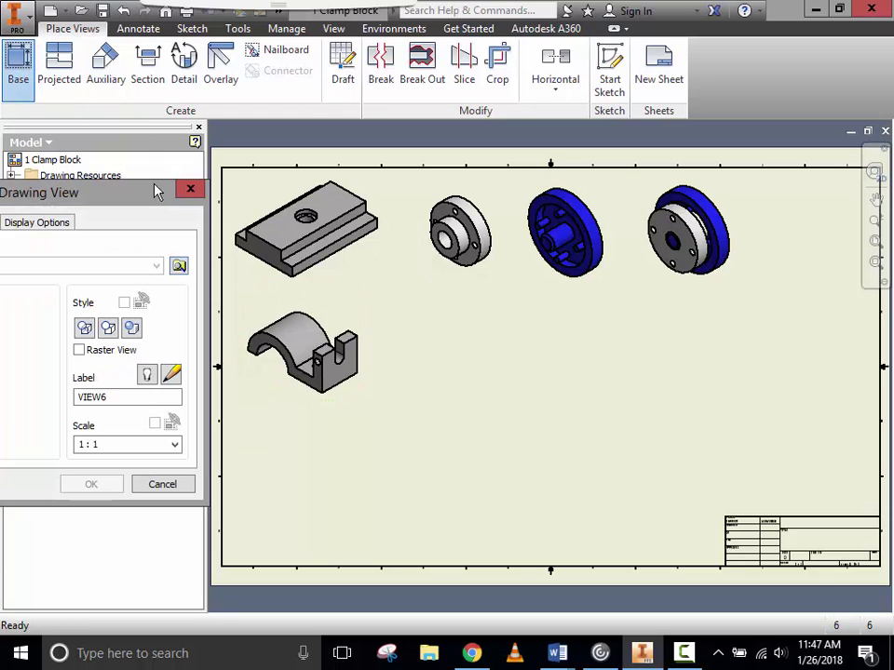
left_click(180, 267)
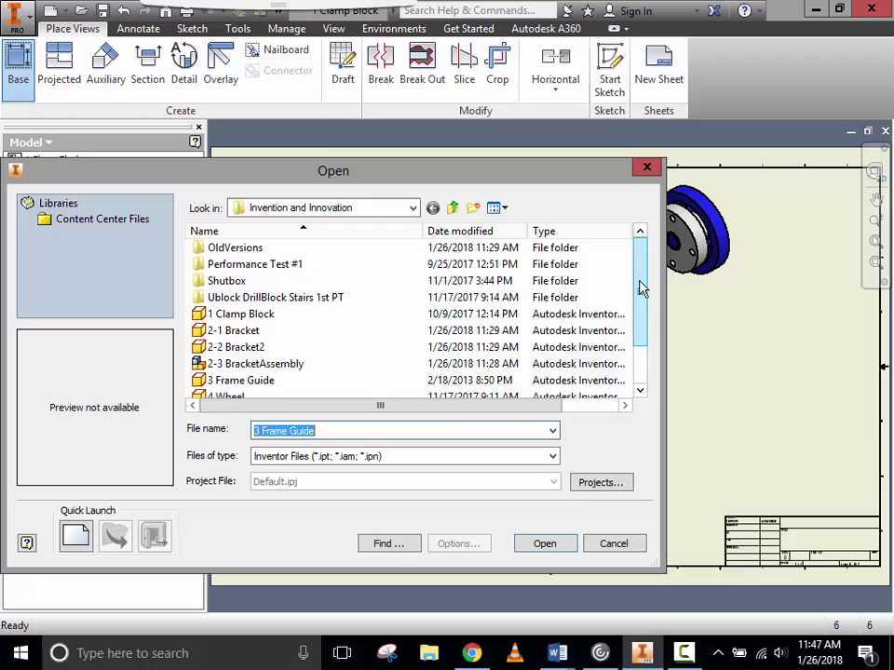
left_click_drag(640, 289, 647, 341)
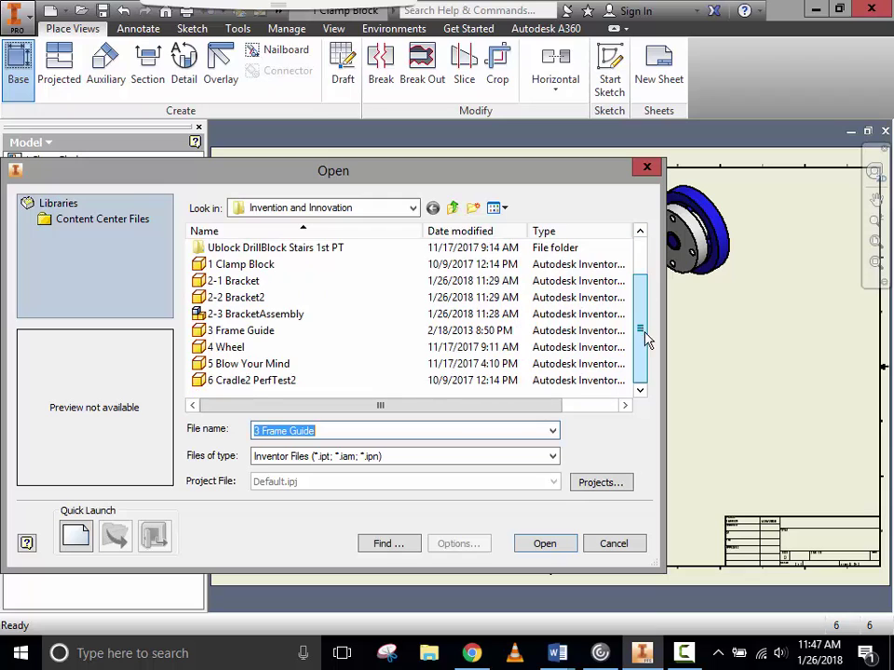
left_click(225, 349)
left_click(559, 543)
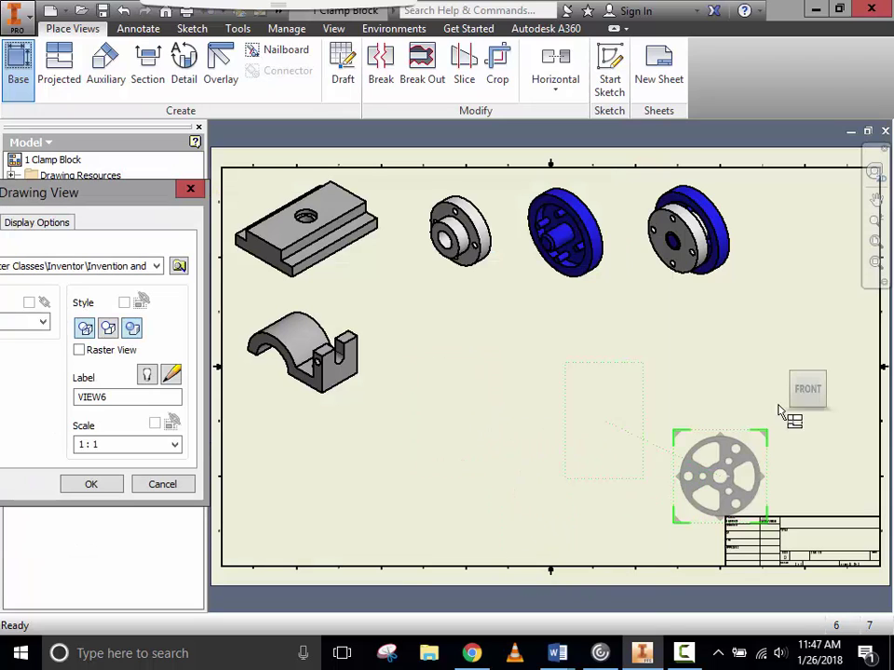
left_click(786, 360)
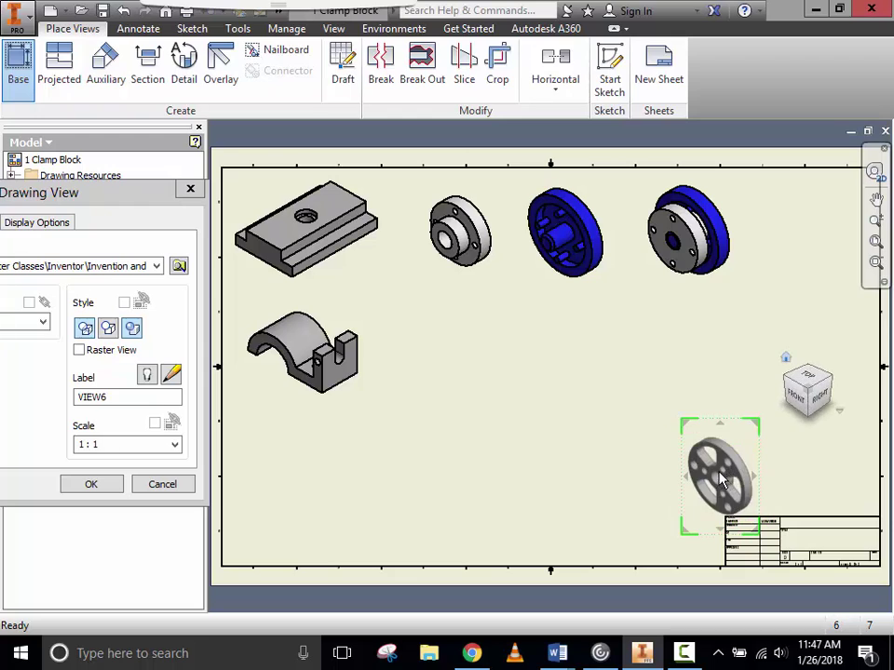
left_click_drag(722, 479, 468, 356)
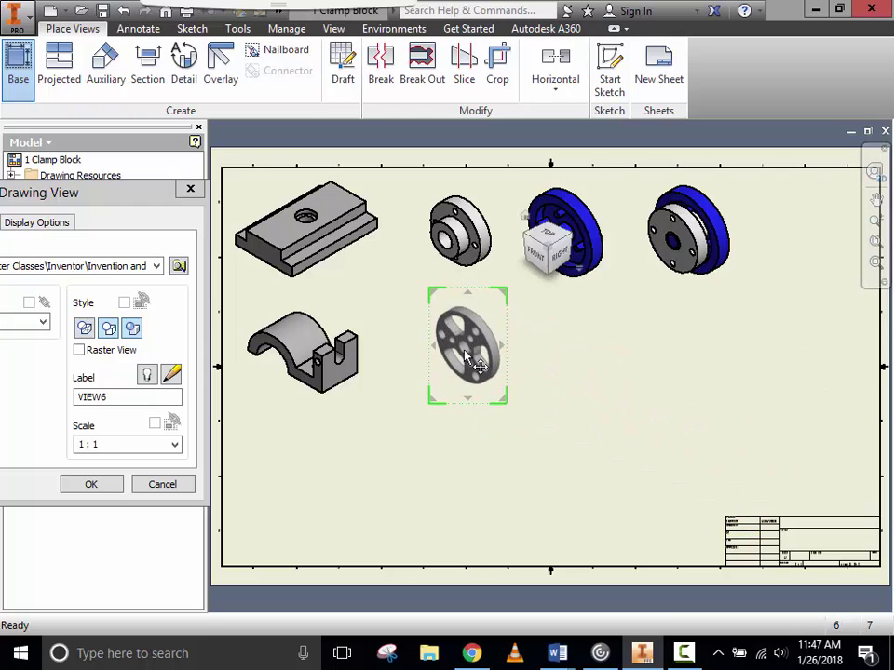
left_click(96, 486)
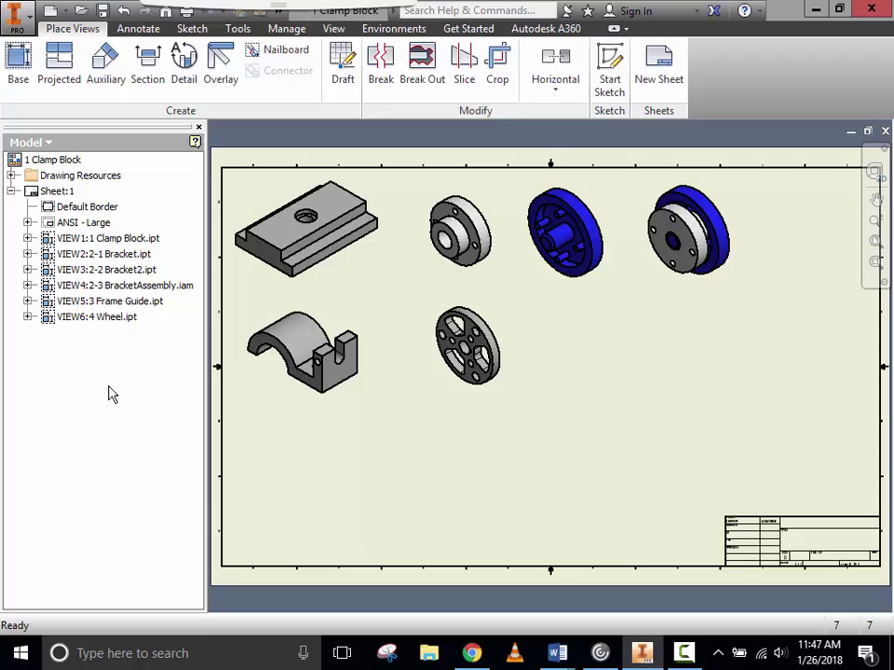
Step: Place an isometric base view of 5 Blow Your Mind to the right of the Wheel
left_click(19, 80)
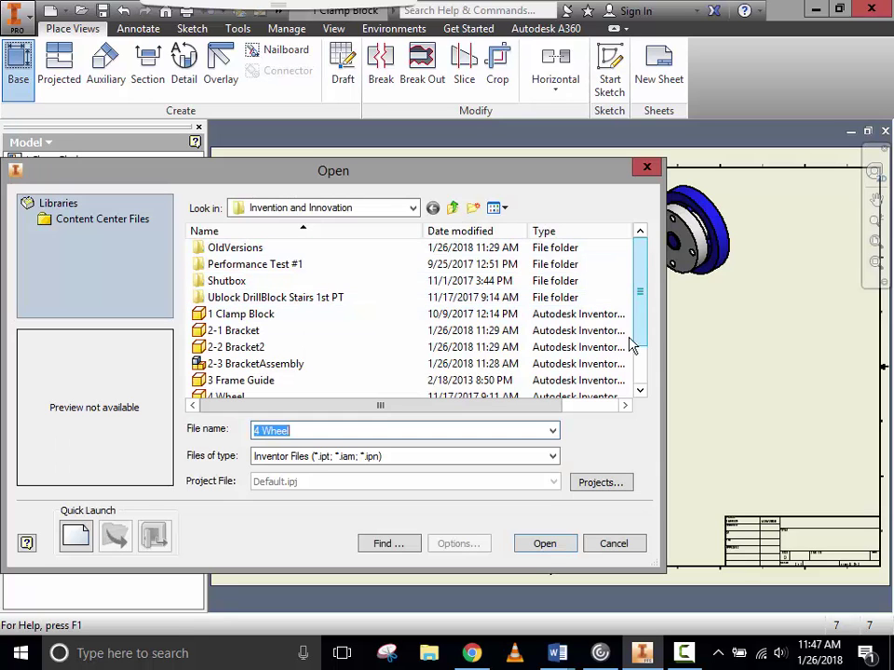
scroll(630, 338, "down", 1)
left_click(278, 364)
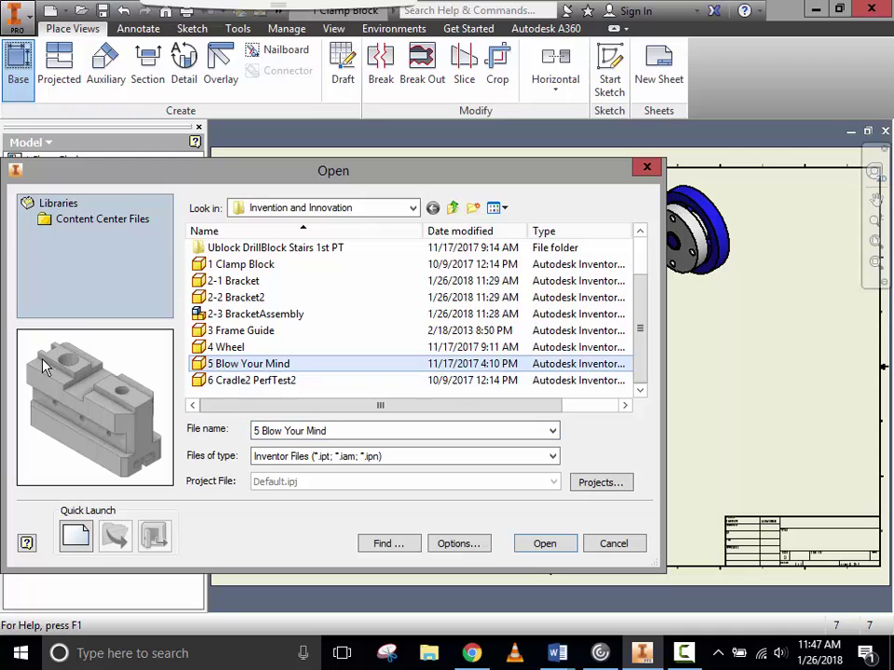
left_click(565, 548)
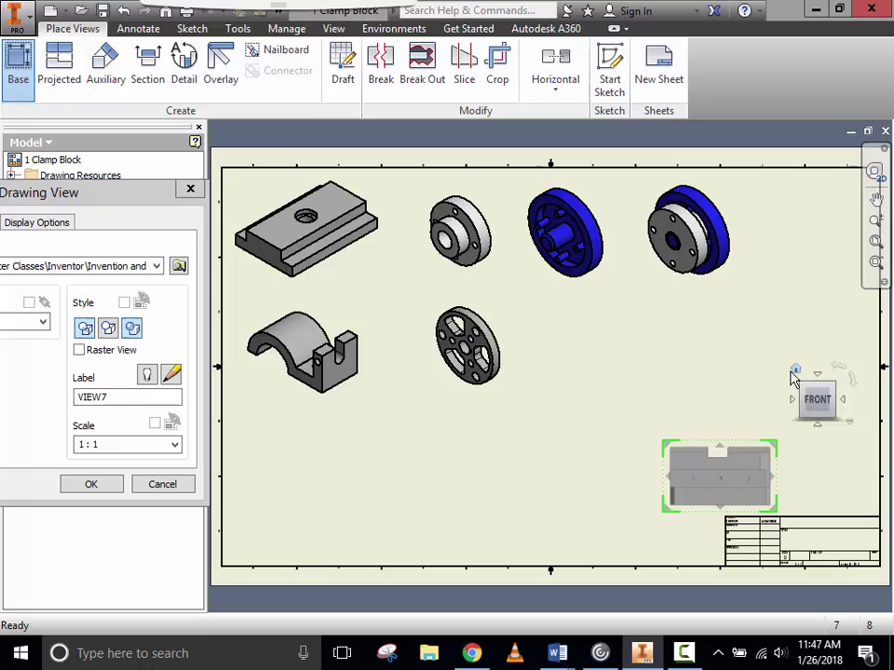
left_click(794, 370)
left_click_drag(721, 474, 620, 363)
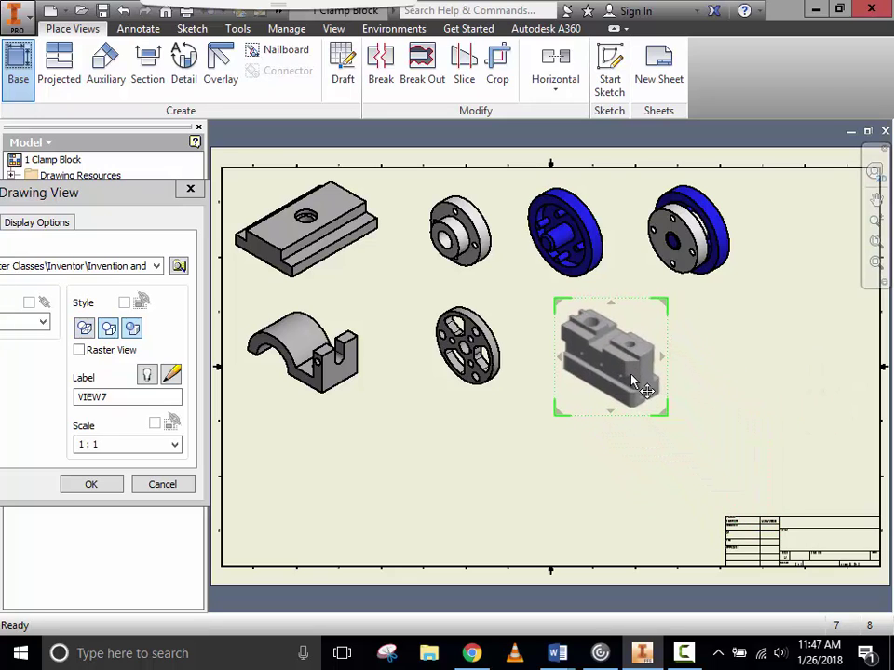
left_click(90, 483)
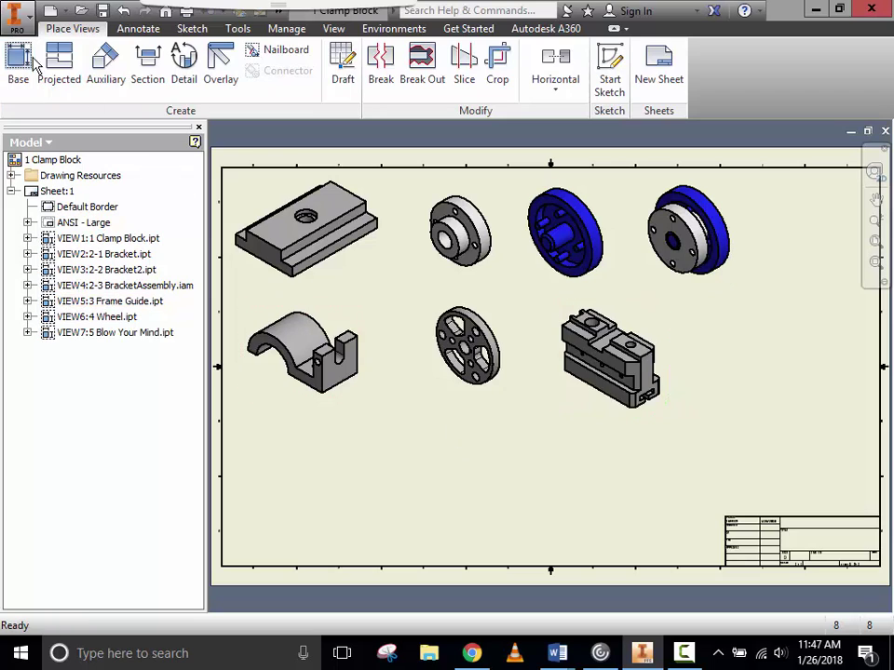
Step: Place an isometric base view of 6 Cradle2 PerfTest2 in the sheet's lower left
left_click(21, 57)
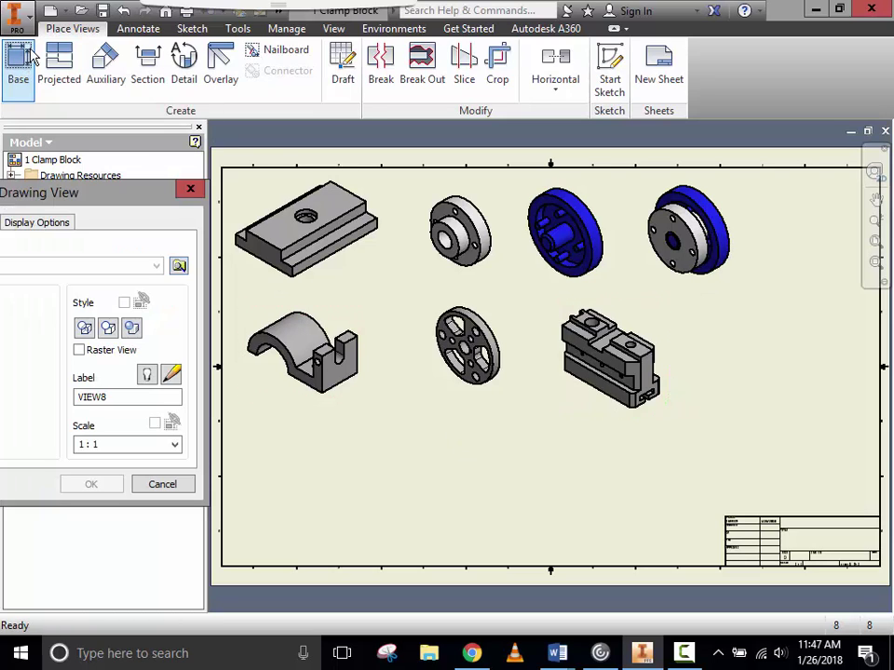
left_click(179, 268)
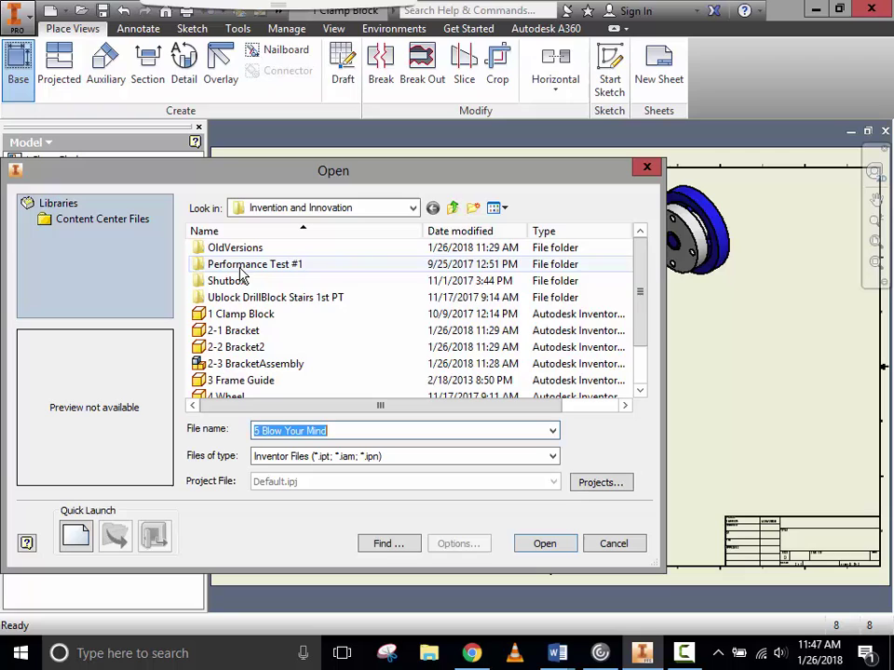
scroll(379, 387, "down", 1)
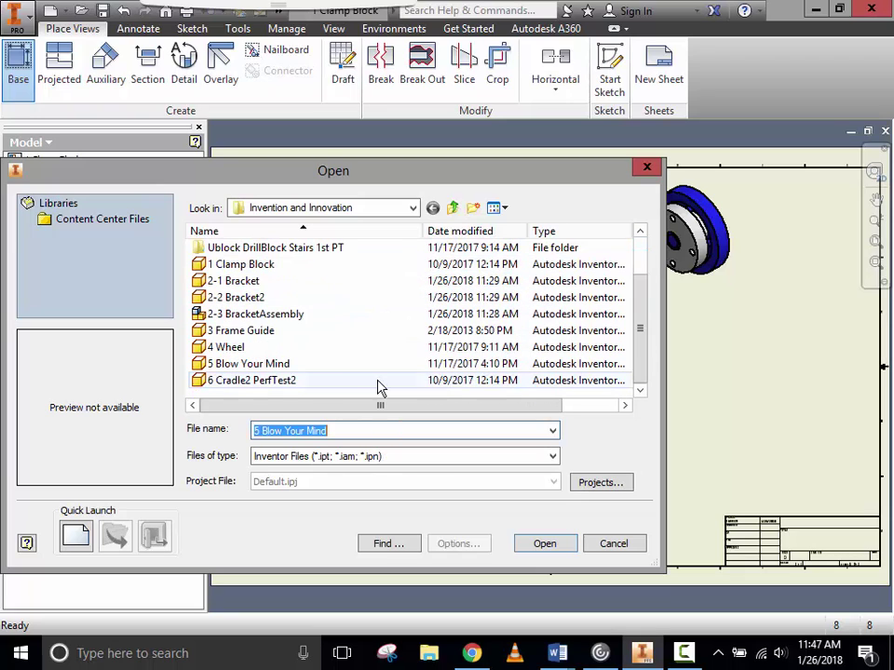
left_click(280, 383)
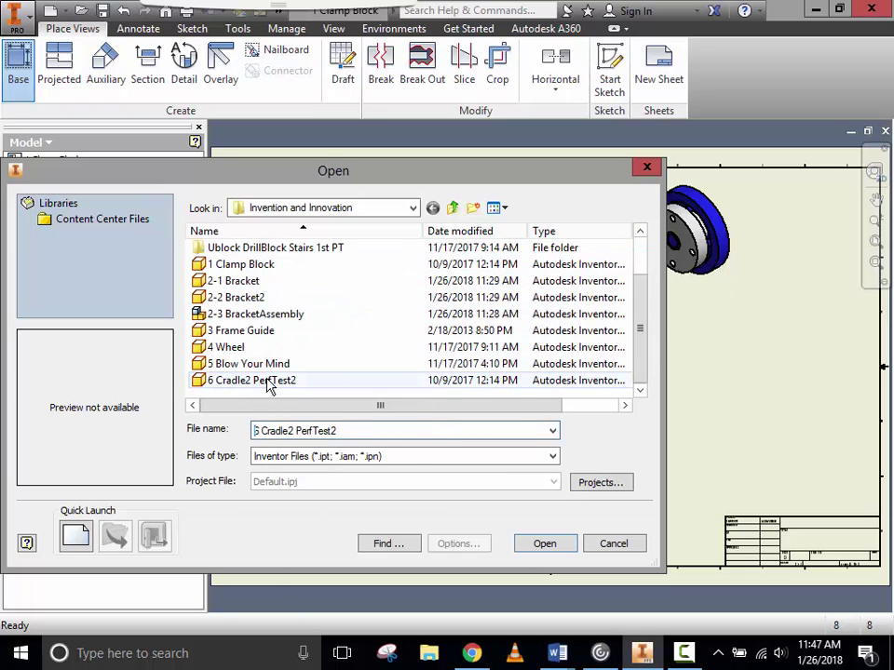
left_click(548, 547)
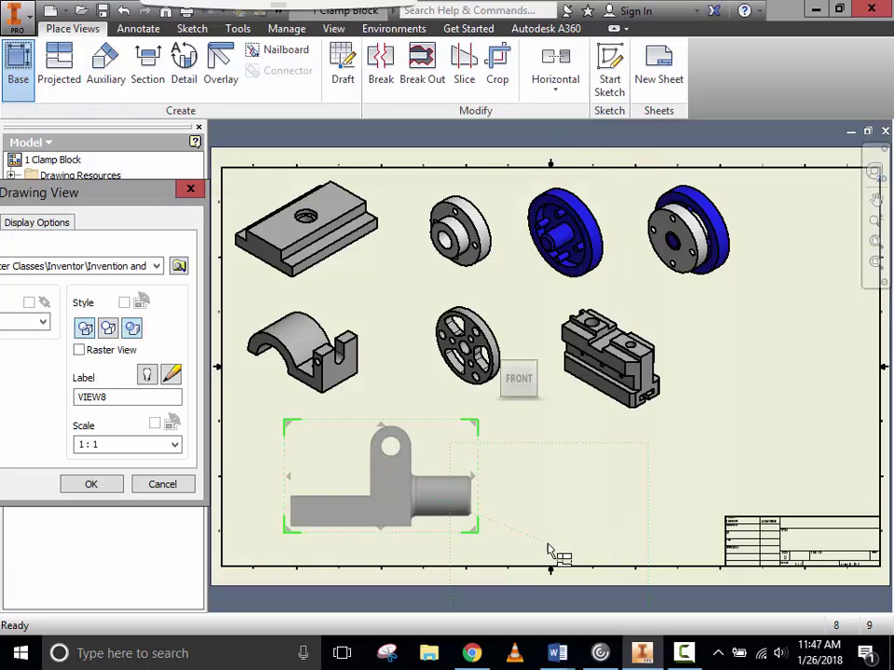
left_click(498, 352)
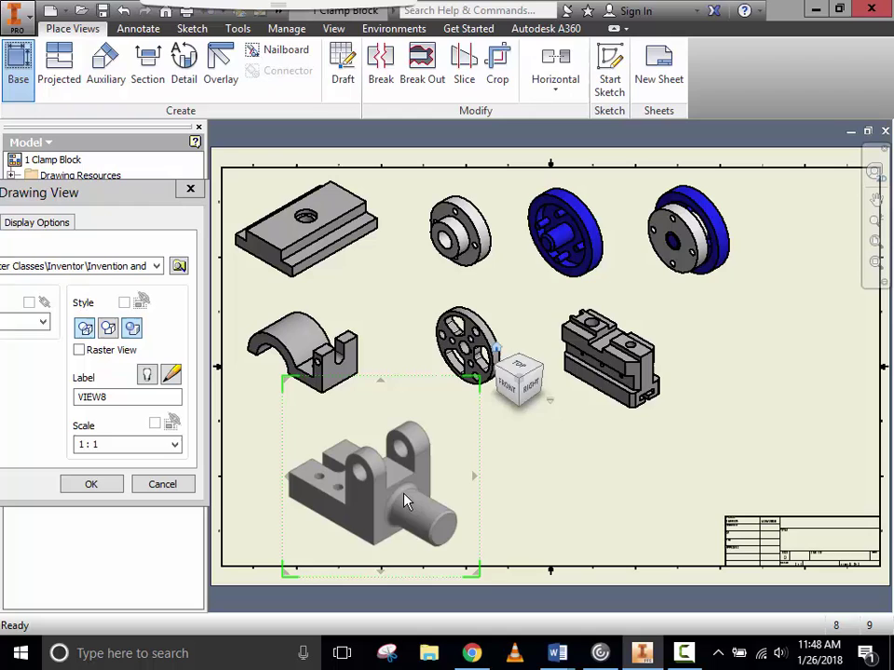
left_click_drag(405, 501, 442, 490)
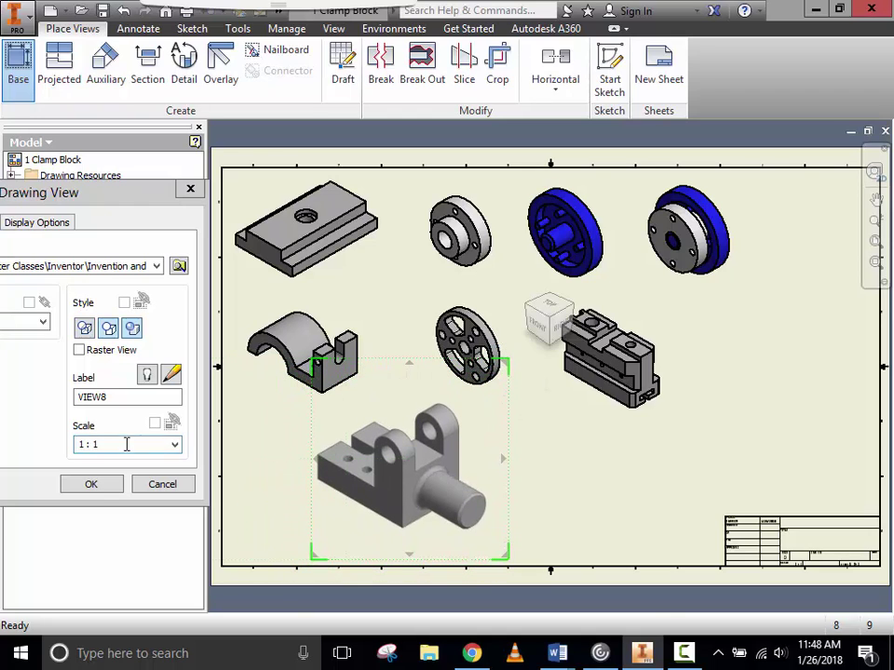
left_click(93, 484)
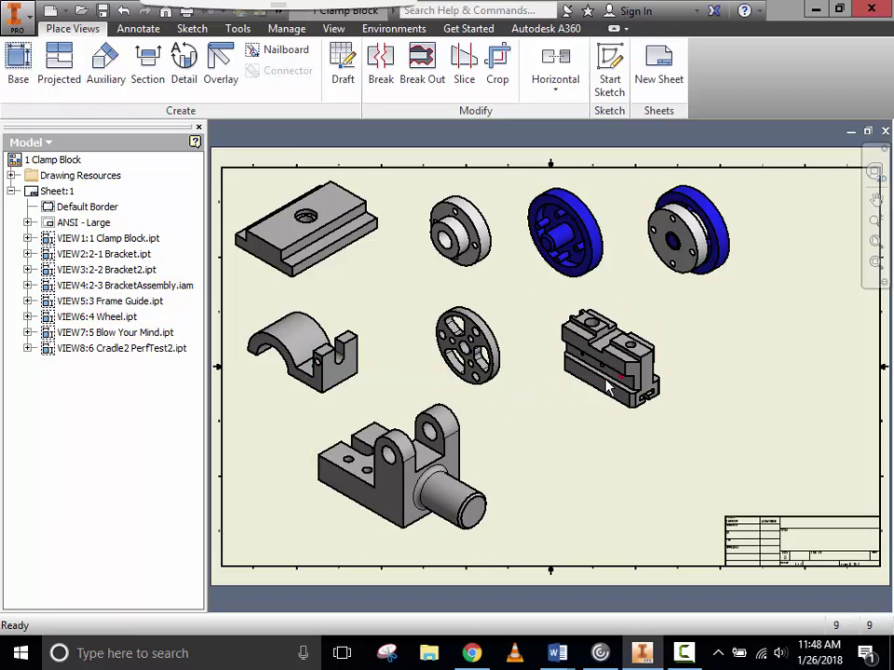
Step: Shift the vise, wheel, bracket-assembly and two bracket views rightward to widen the spacing
left_click_drag(638, 357, 696, 410)
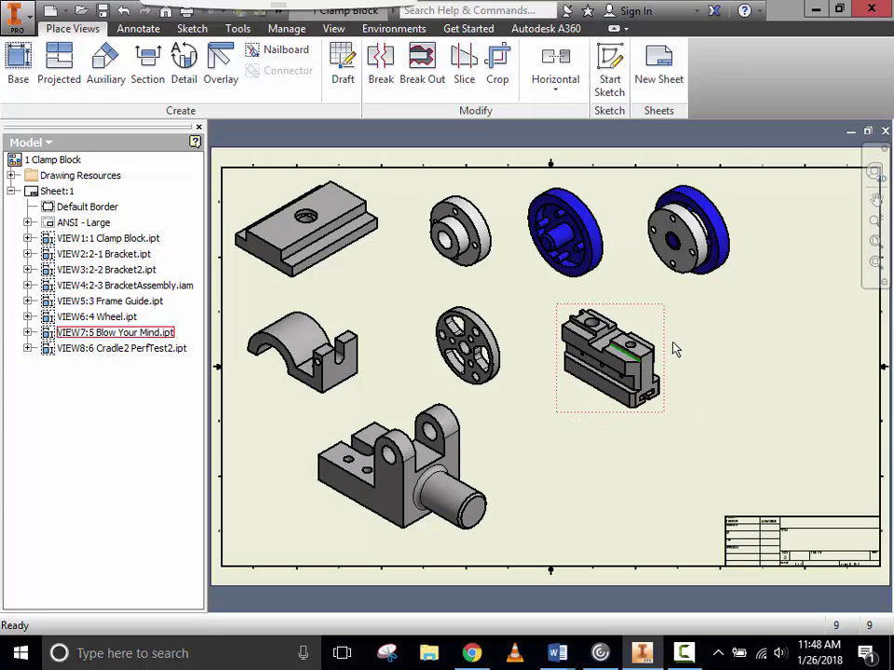
left_click_drag(618, 359, 592, 409)
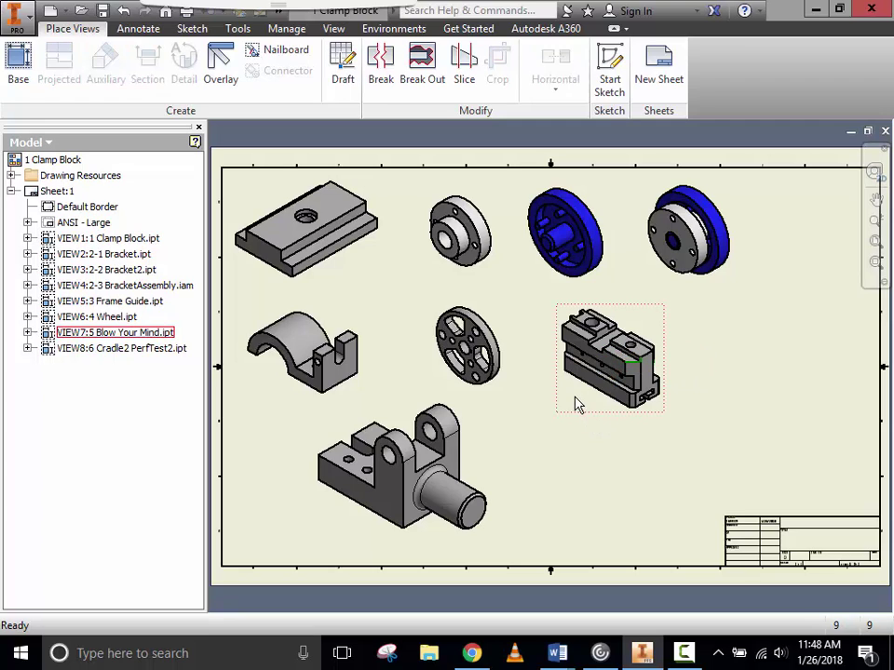
mouse_move(578, 413)
left_mouse_down()
mouse_move(709, 429)
mouse_move(743, 422)
mouse_move(731, 443)
left_mouse_up()
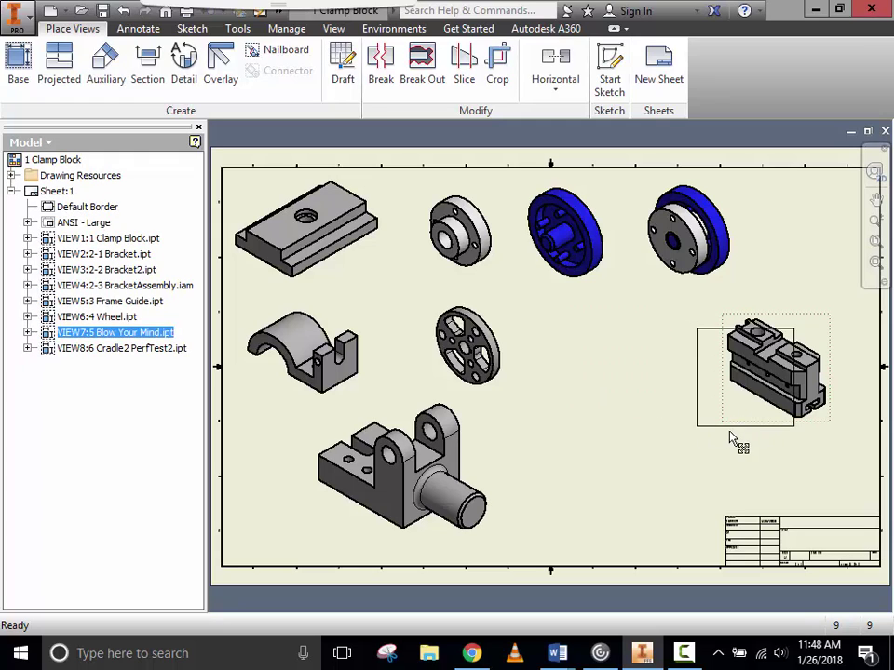
mouse_move(502, 396)
left_mouse_down()
mouse_move(634, 433)
mouse_move(622, 436)
left_mouse_up()
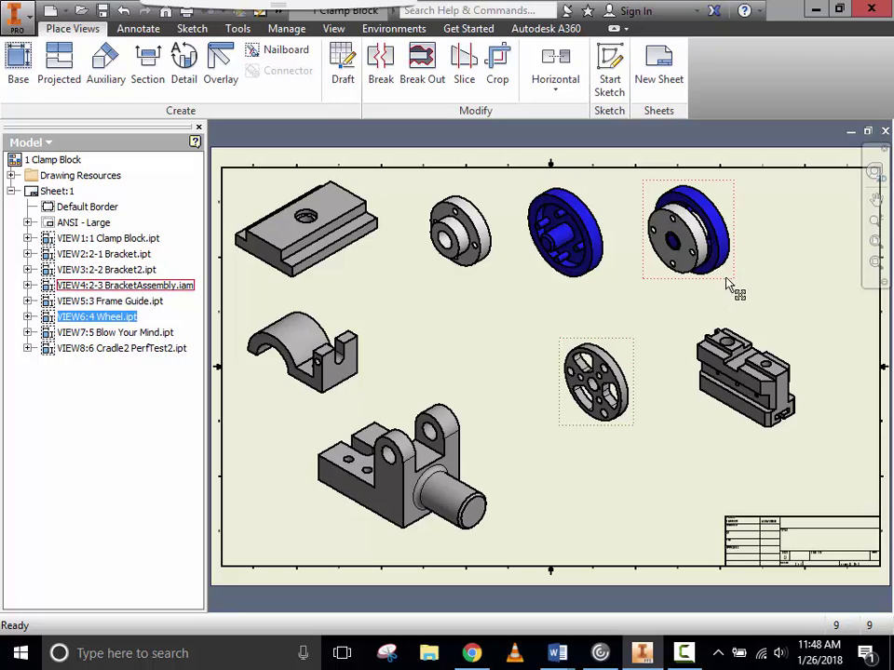
left_click_drag(734, 294, 786, 300)
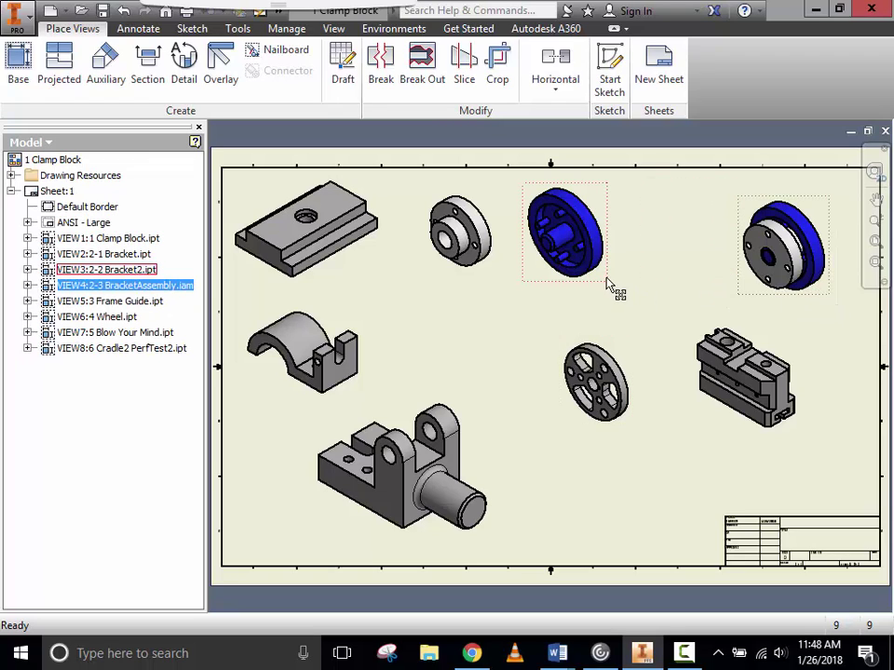
left_click_drag(614, 284, 674, 299)
left_click_drag(499, 279, 515, 295)
Step: Fine-tune the saddle, vise and wheel positions, setting the saddle under the clamp block
left_click_drag(365, 391, 461, 378)
left_click_drag(791, 439, 831, 493)
left_click_drag(639, 438, 668, 463)
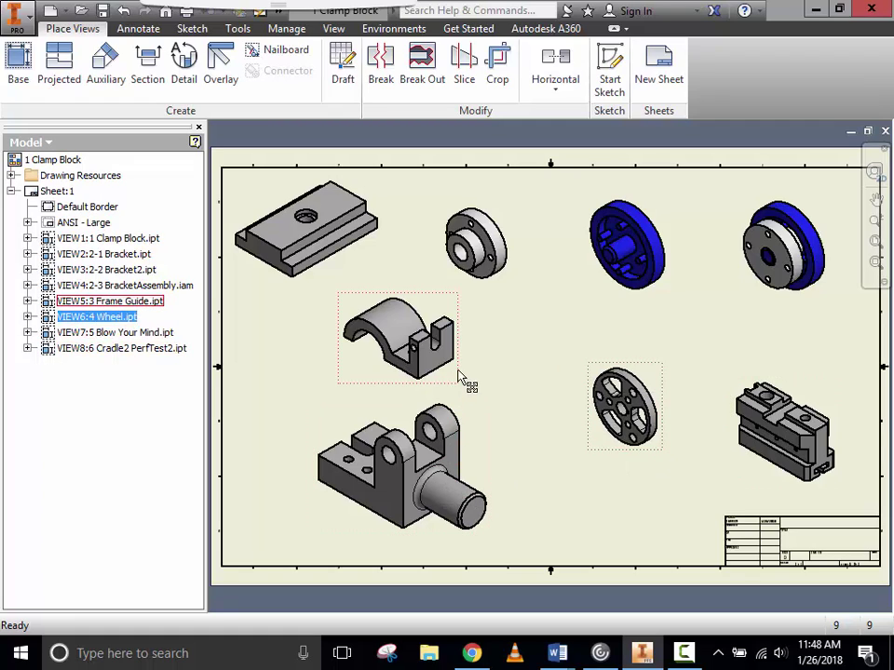
left_click_drag(459, 377, 452, 354)
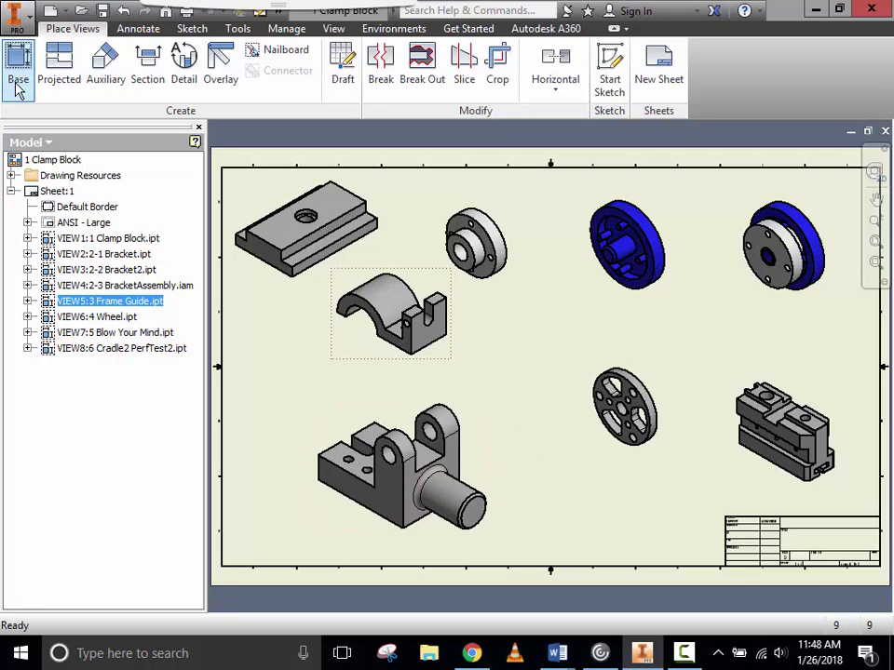
Step: Add a 6.00 length dimension along the cradle view's lower front edge
left_click(136, 30)
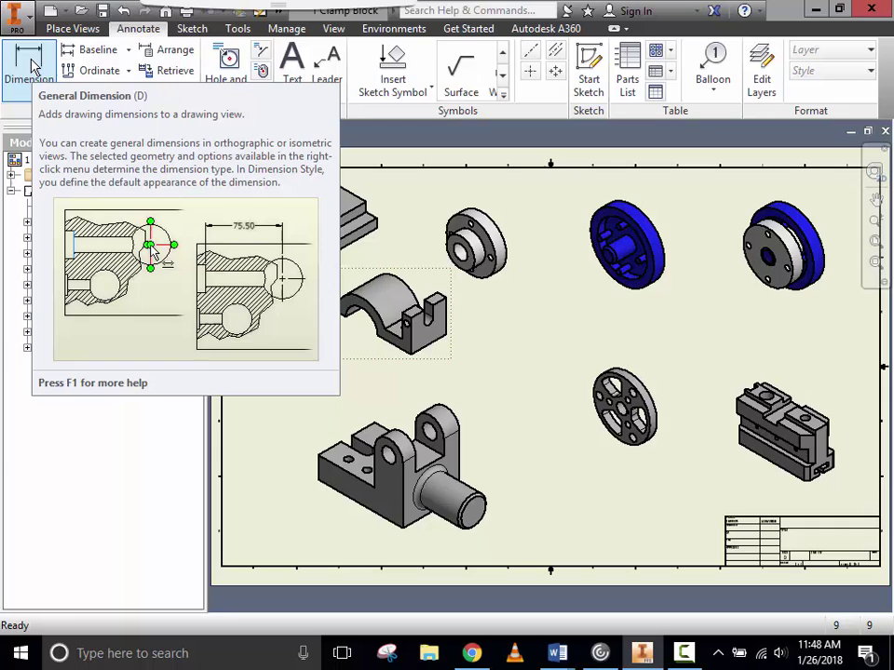
left_click(33, 65)
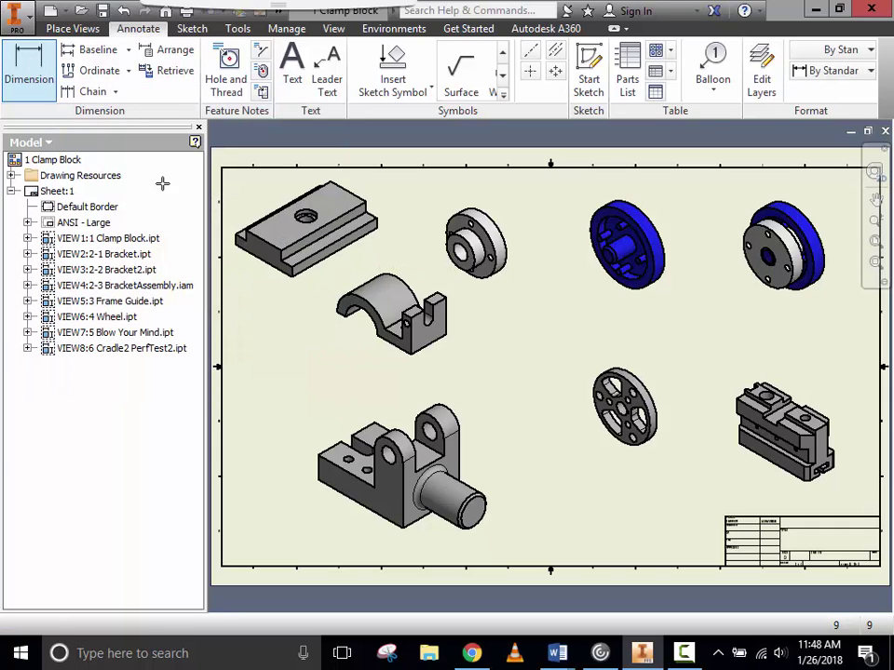
left_click(335, 492)
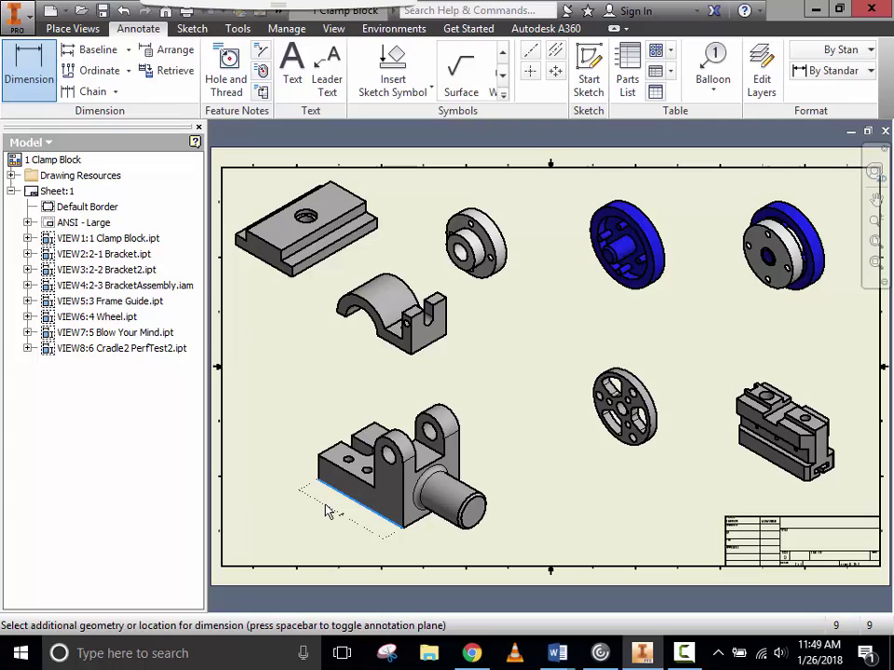
left_click(326, 512)
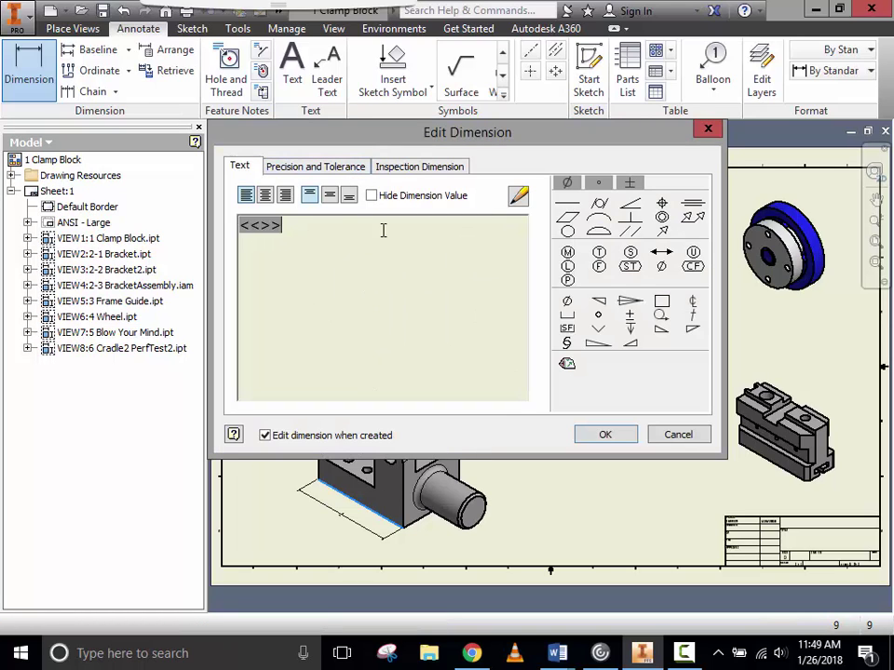
left_click(605, 435)
scroll(327, 511, "up", 5)
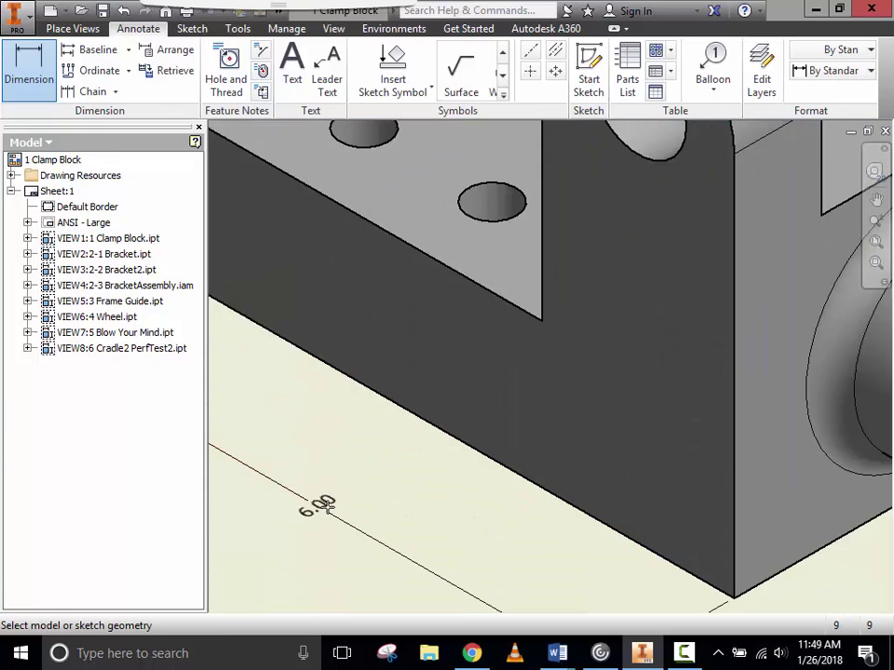
scroll(321, 504, "down", 6)
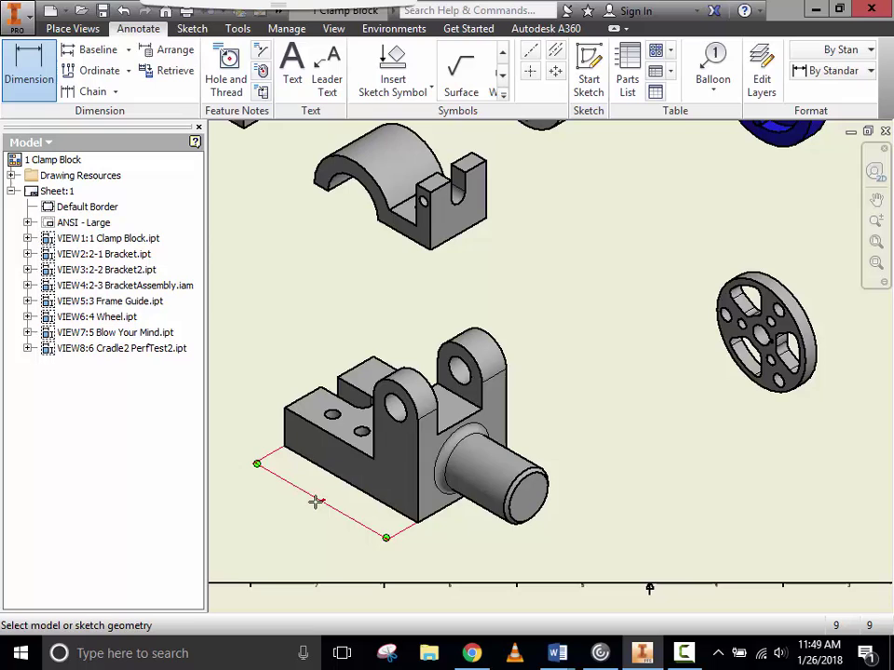
scroll(318, 500, "up", 5)
scroll(320, 501, "down", 4)
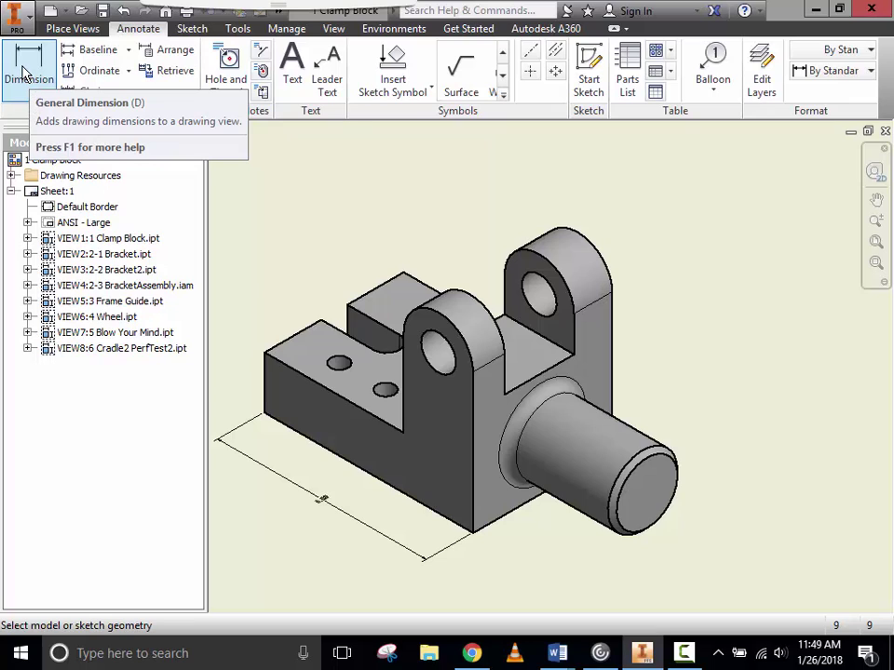
Step: Dimension the view's height from the rounded lug top to the bottom edge, placed right of the part
left_click(439, 314)
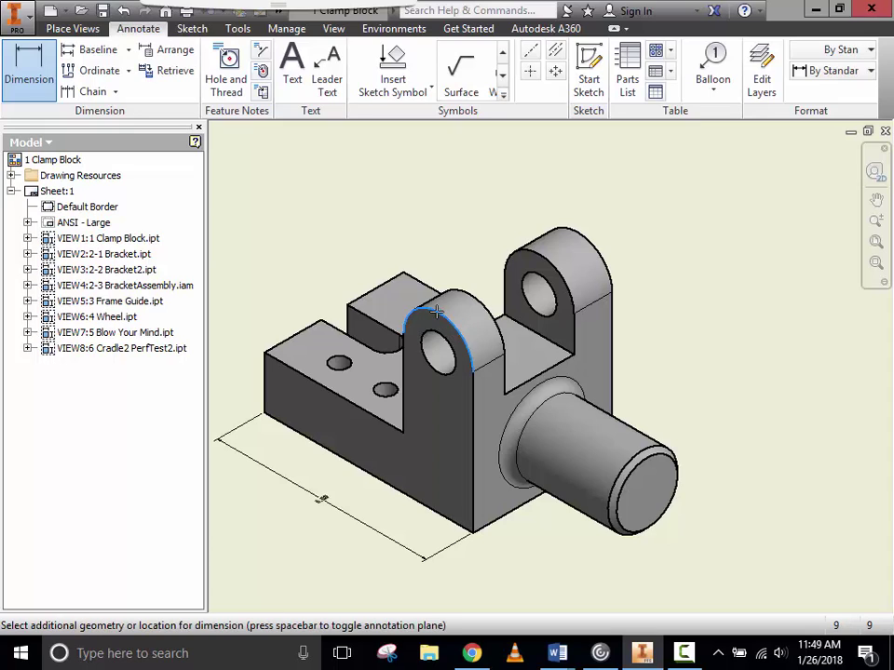
left_click(433, 515)
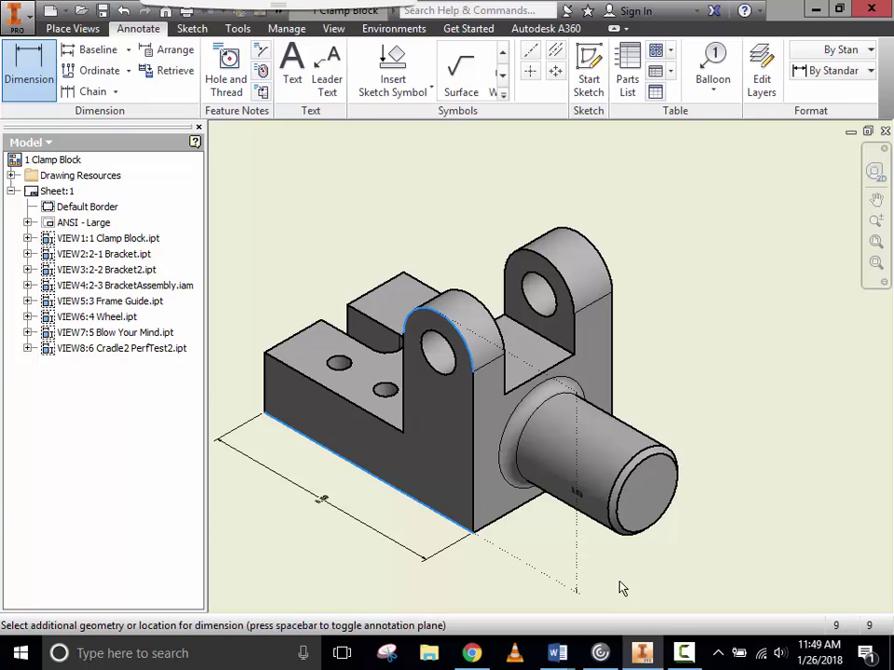
left_click(553, 560)
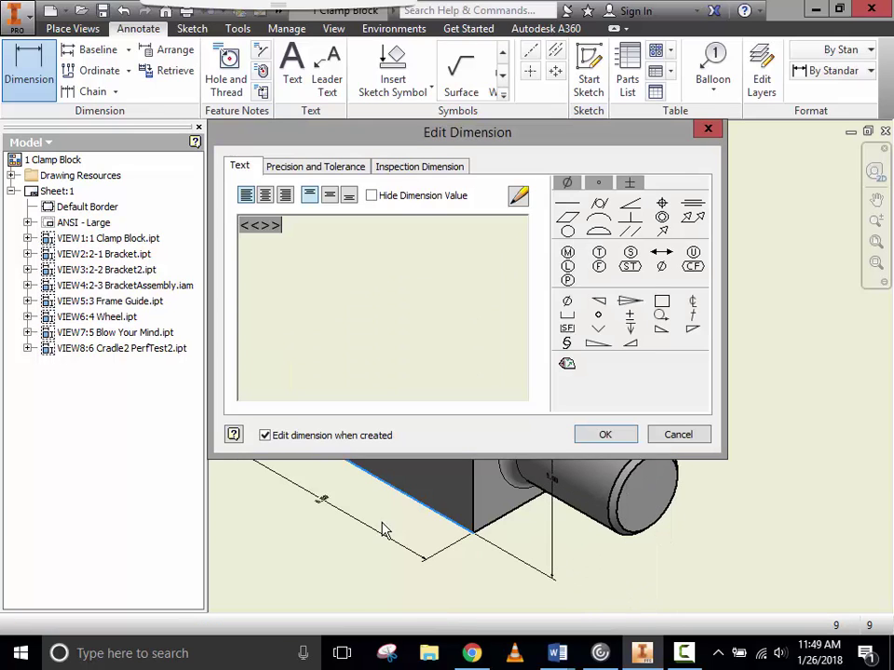
left_click(605, 434)
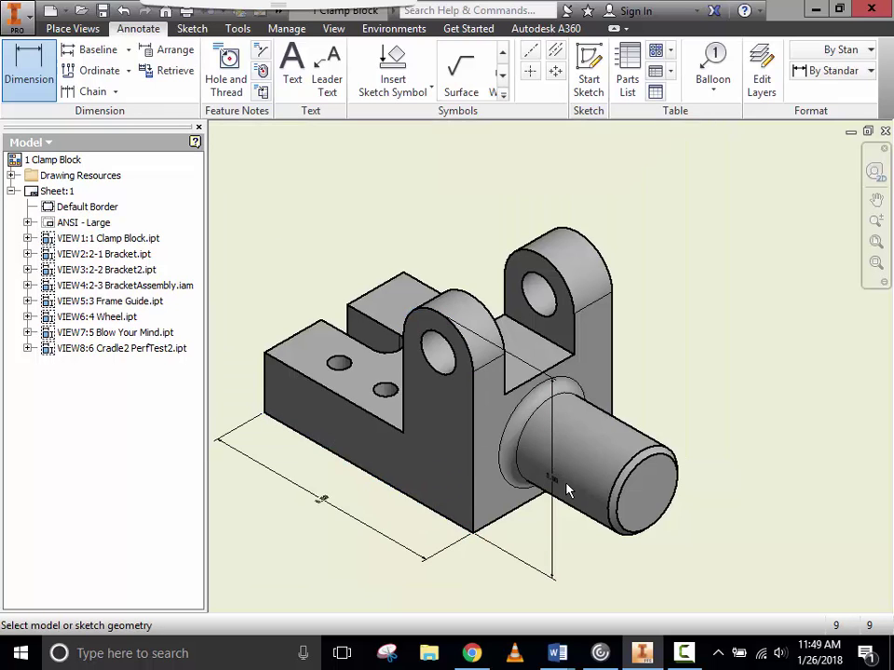
Step: Add a 4.00 depth dimension between the base's front and back top edges, placed above the part
scroll(558, 479, "down", 5)
scroll(561, 471, "up", 4)
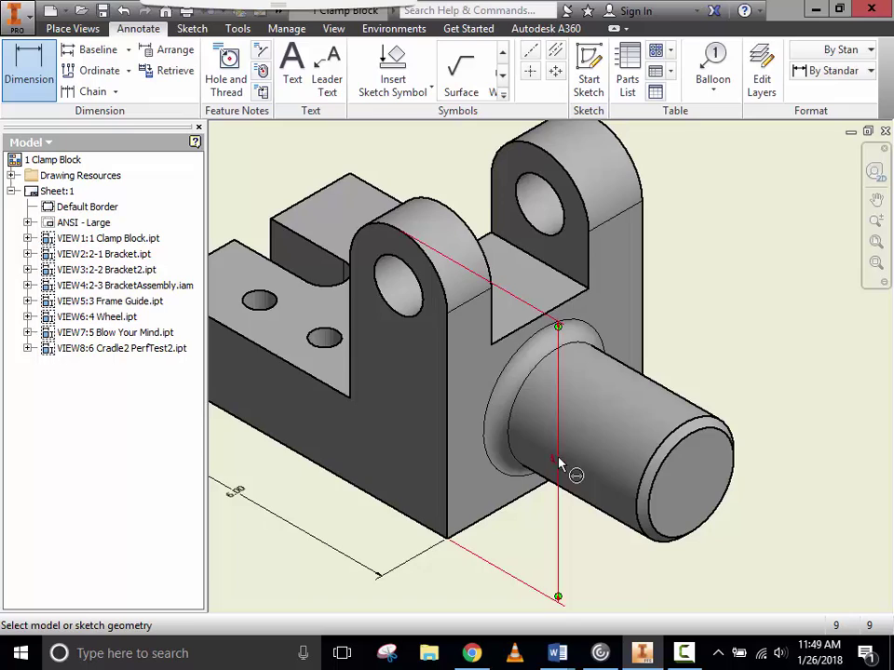
scroll(559, 463, "up", 2)
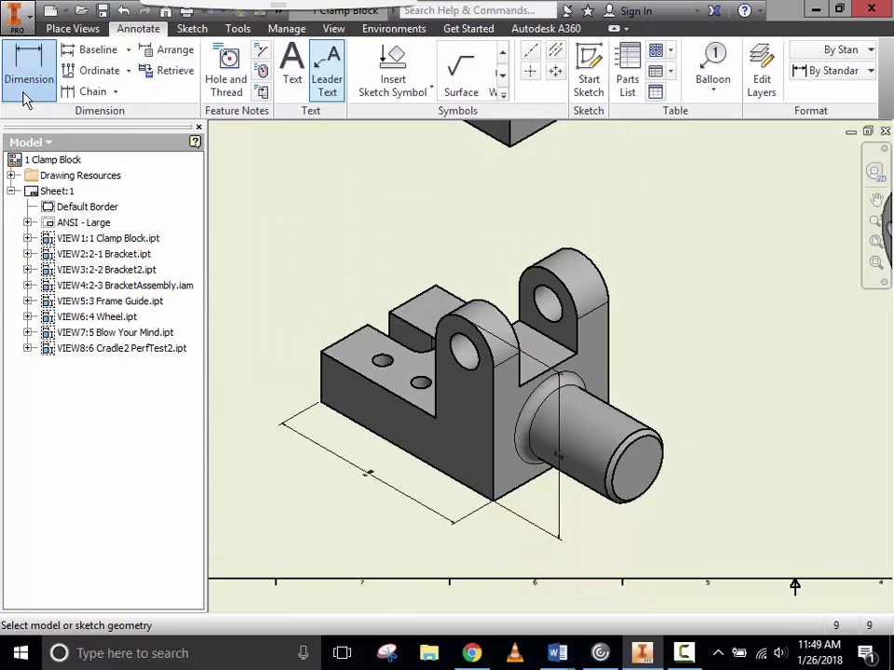
left_click(322, 356)
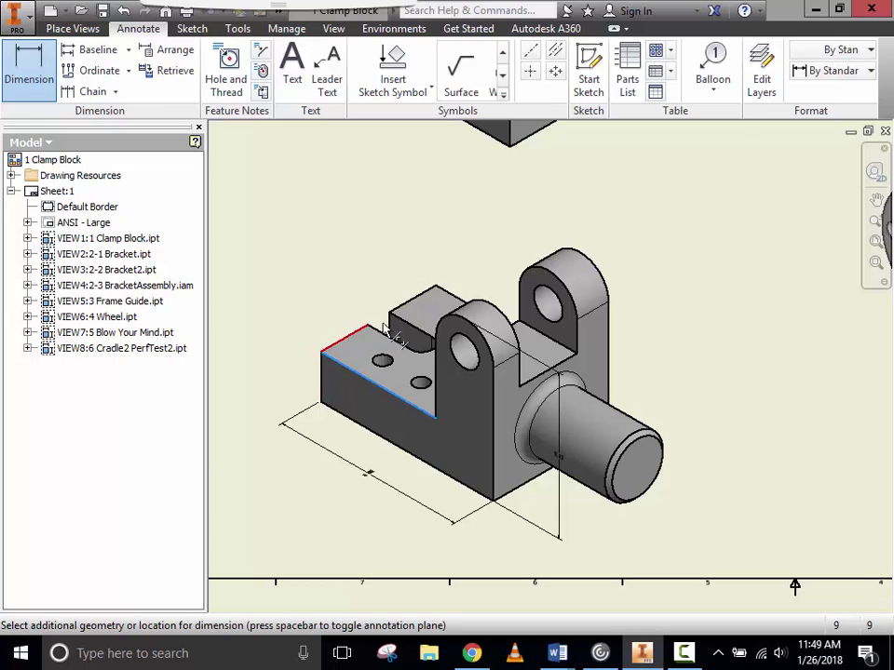
left_click(437, 292)
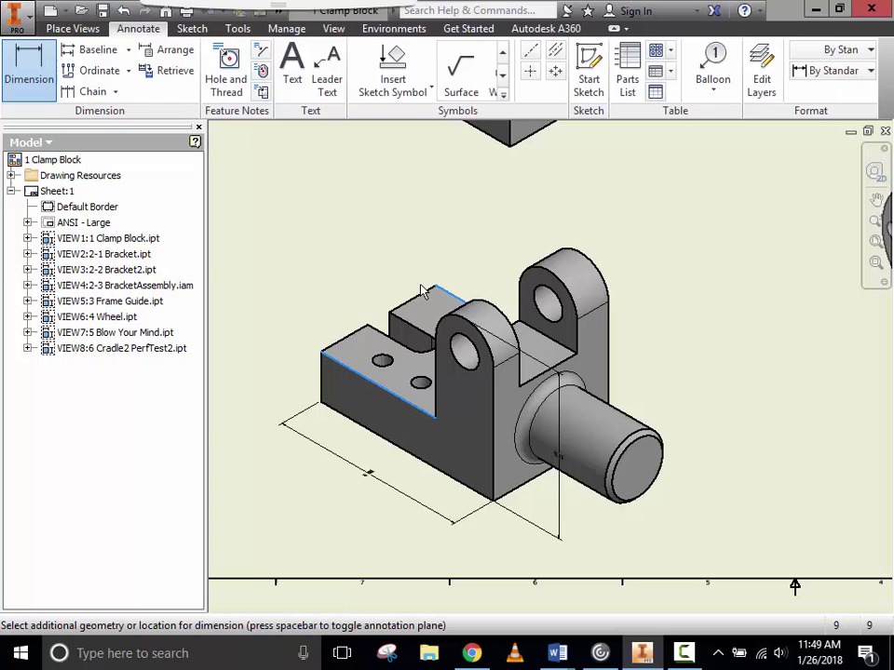
left_click(371, 278)
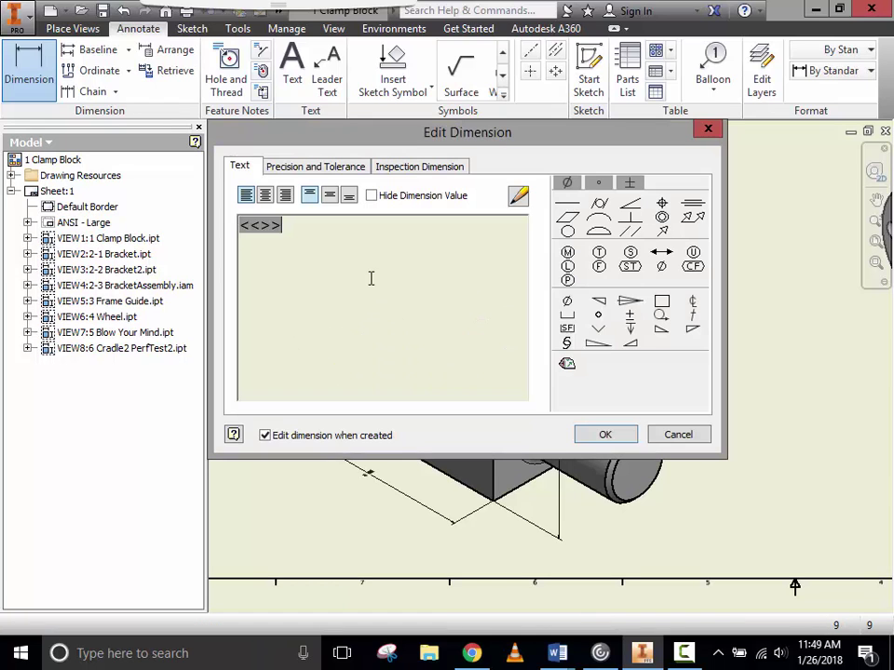
left_click(606, 436)
scroll(335, 298, "up", 6)
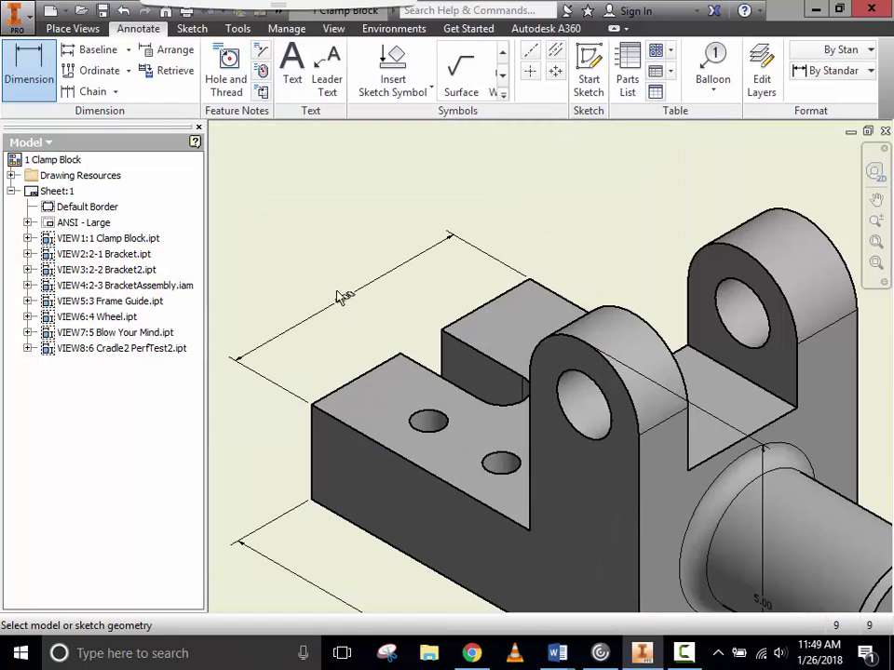
scroll(341, 299, "down", 8)
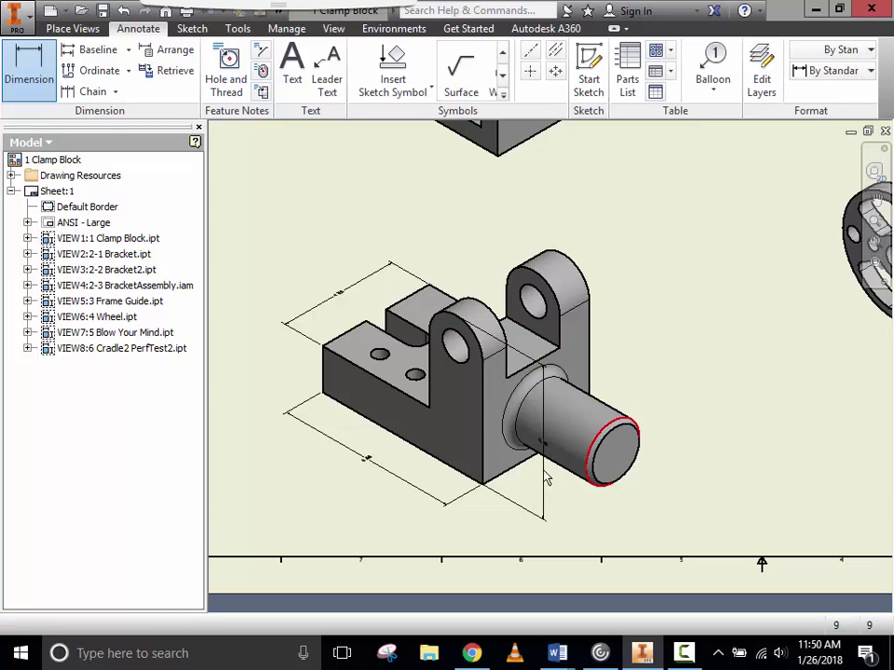
Step: Pan the whole drawing sheet into view and open Save As from the application menu
scroll(674, 310, "down", 5)
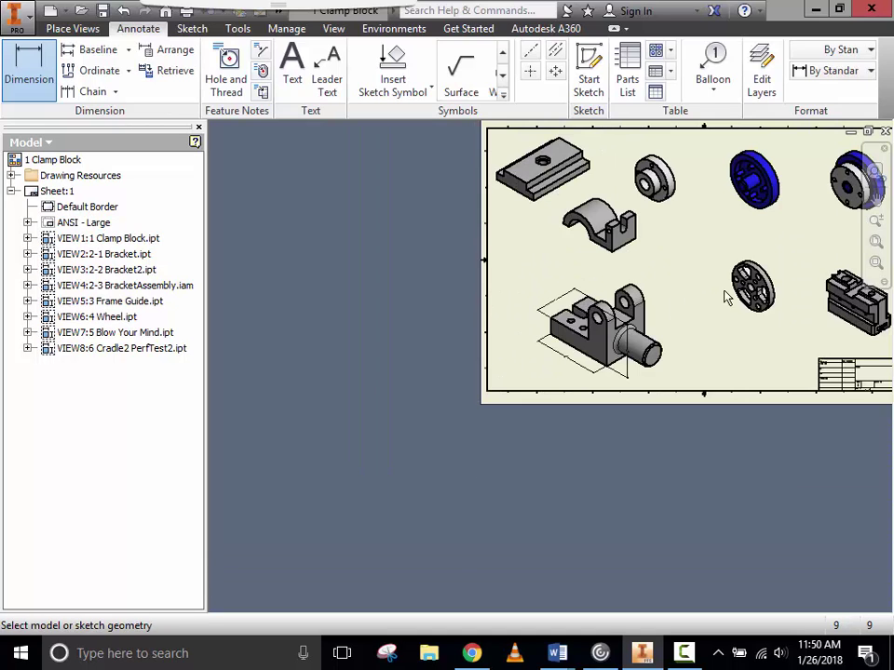
key("F2")
mouse_move(743, 320)
left_mouse_down()
mouse_move(615, 372)
mouse_move(541, 432)
left_mouse_up()
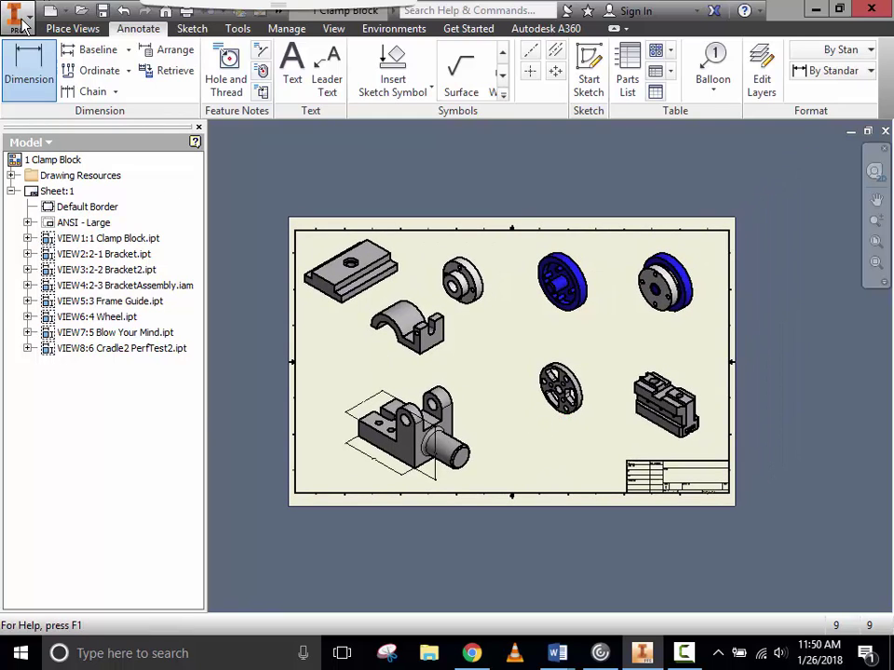
left_click(39, 68)
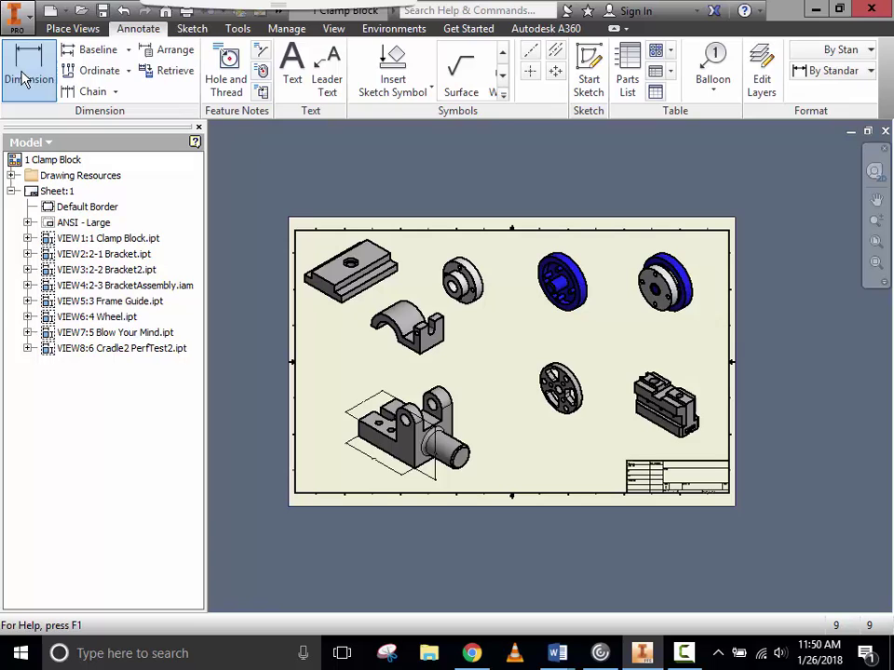
left_click(17, 15)
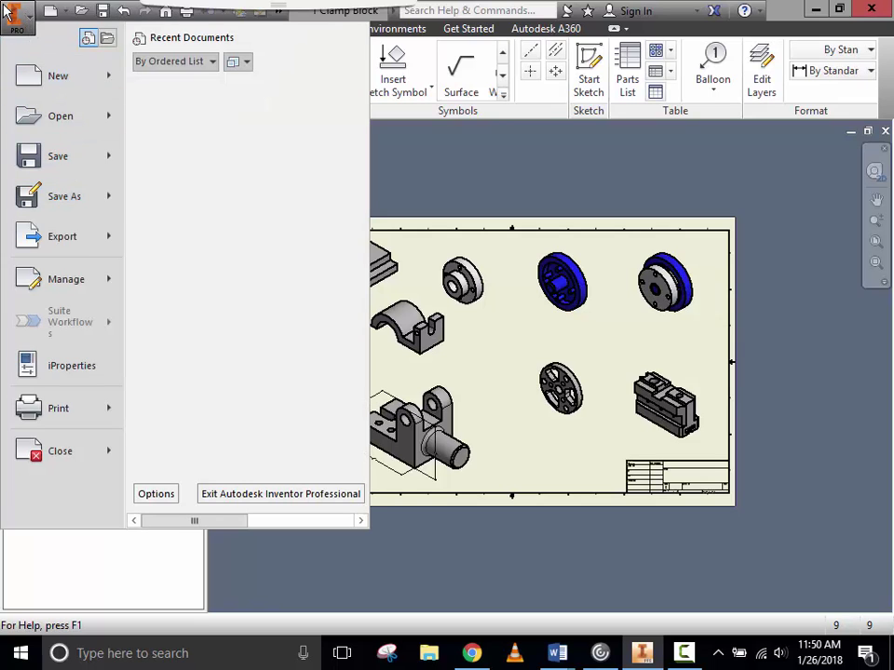
left_click(67, 199)
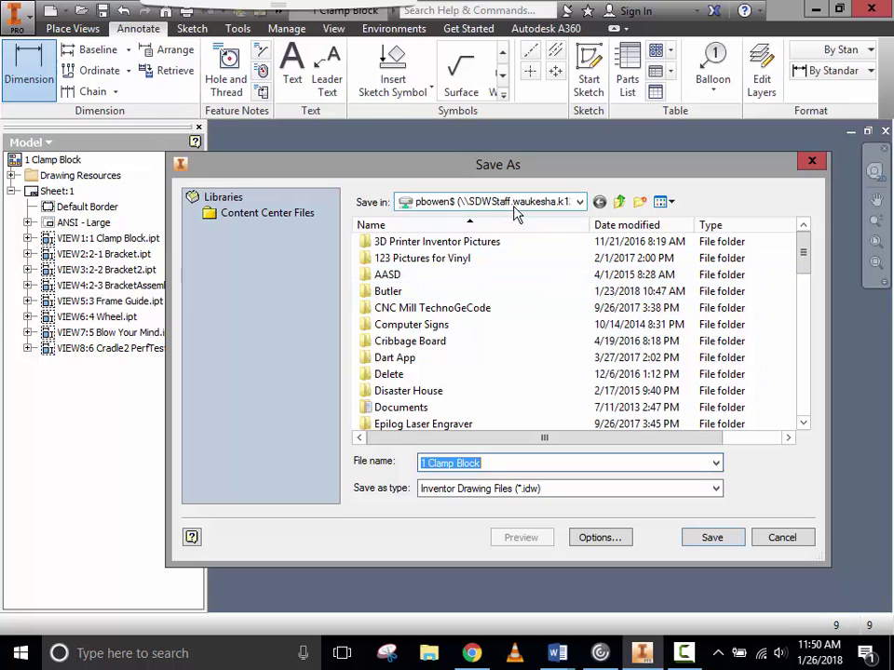
Step: Browse to 8th&7th Semester Classes > Inventor > Invention and Innovation as the save folder
left_click(515, 203)
left_click(475, 450)
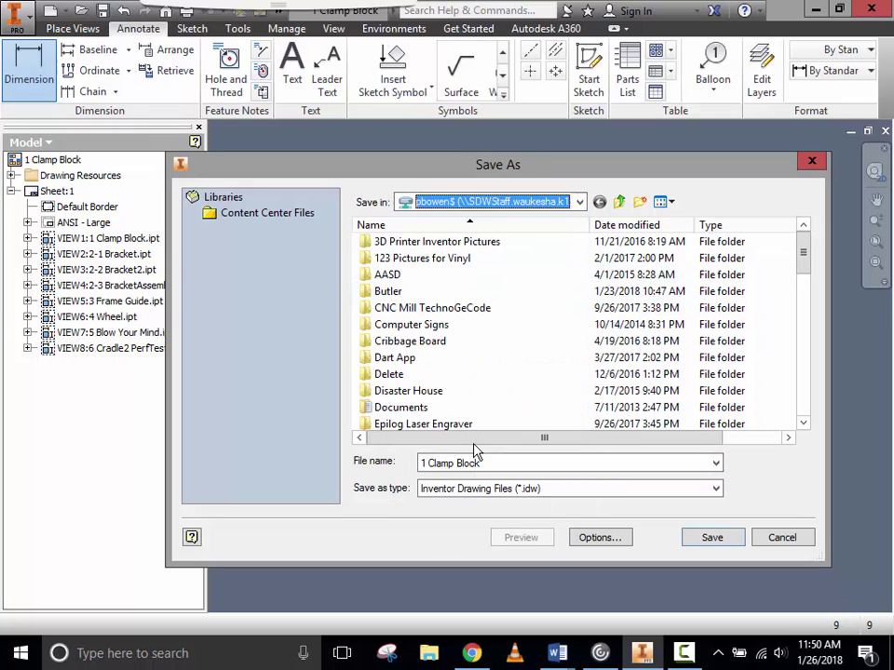
double_click(381, 291)
left_click(401, 259)
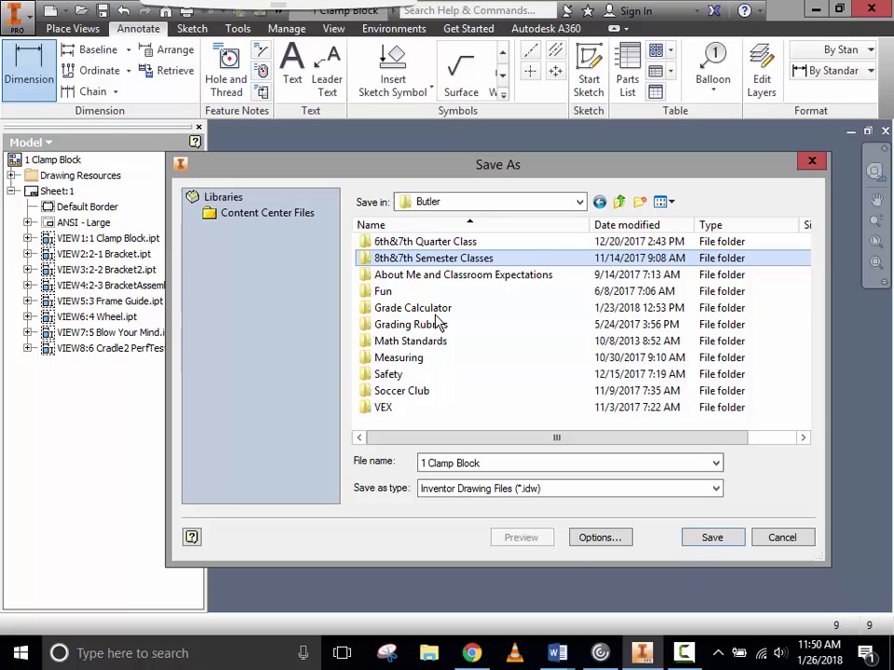
double_click(409, 258)
scroll(419, 377, "down", 1)
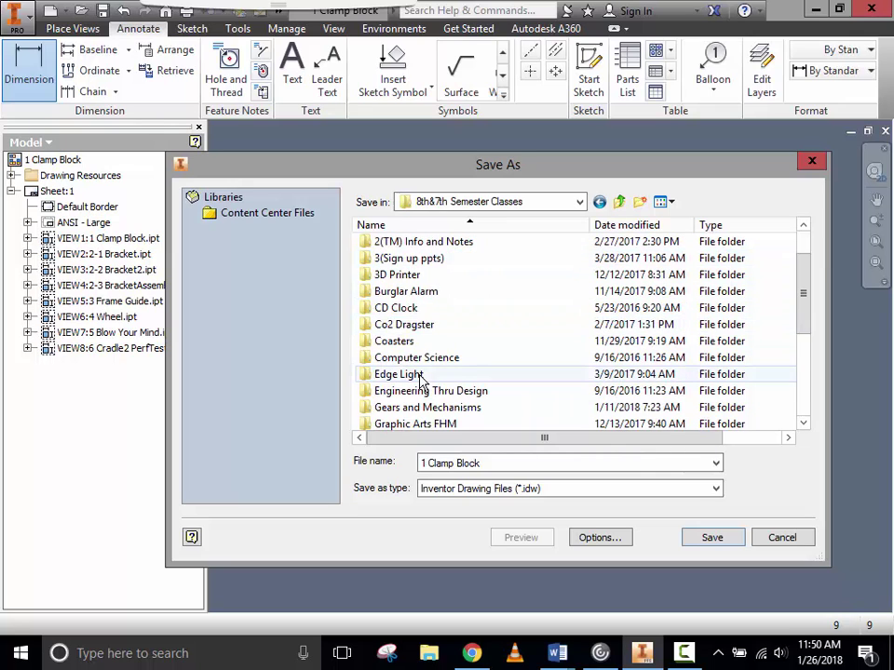
scroll(421, 382, "down", 2)
double_click(409, 421)
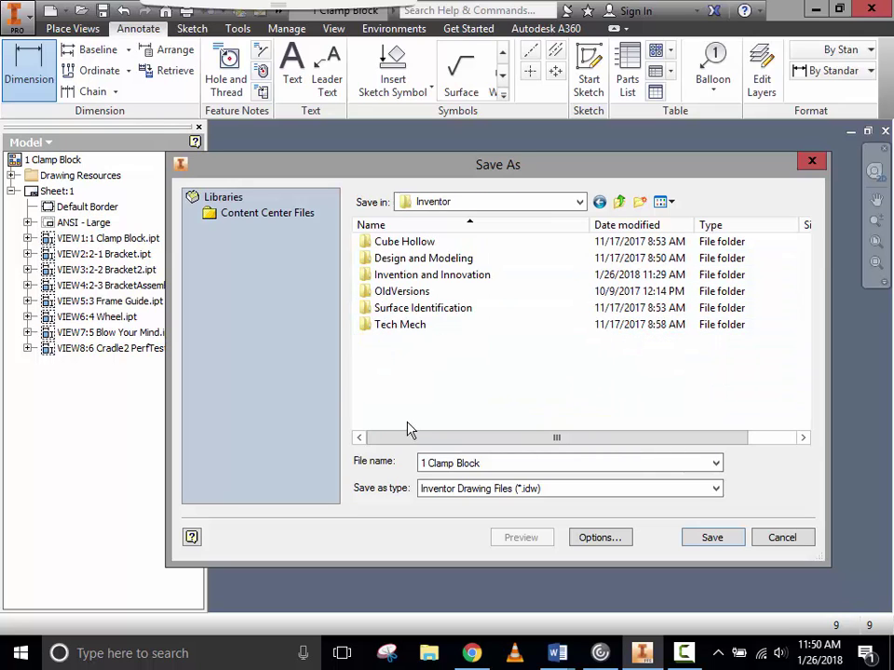
double_click(427, 274)
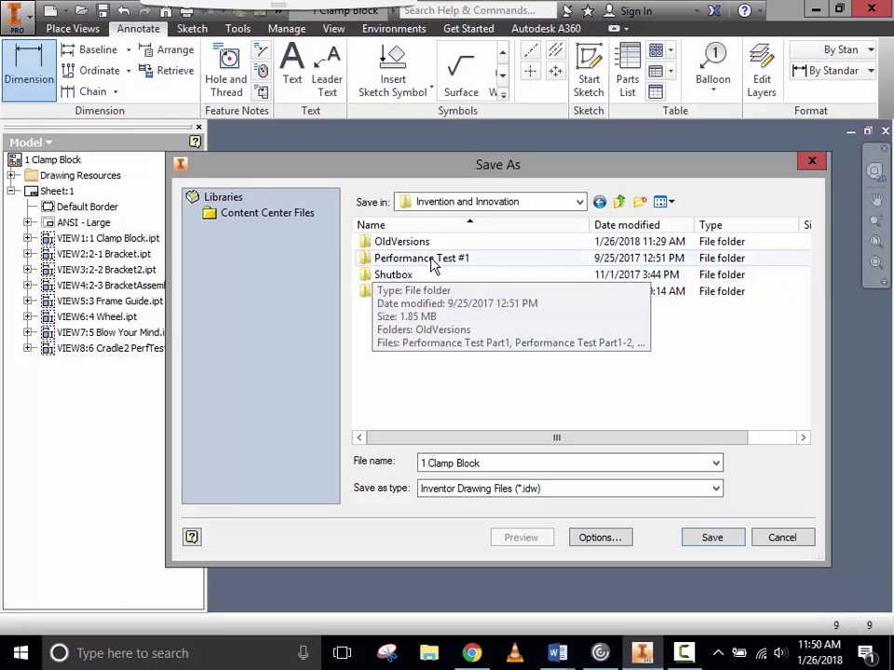
left_click(565, 462)
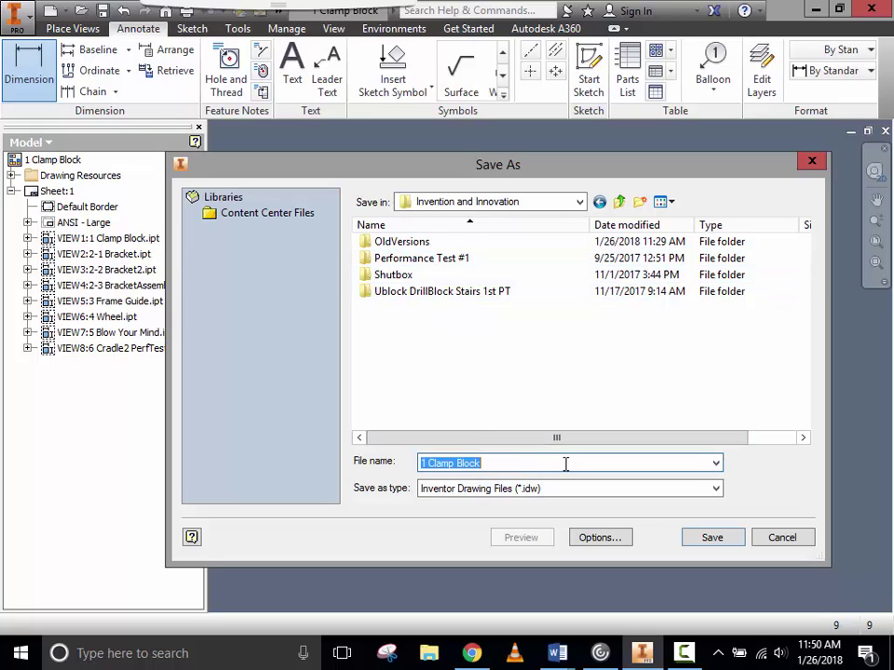
Step: Replace the file name 1 Clamp Block with the placeholder name LastName,FirstName,PerformanceTest2
left_click(550, 463)
key("ctrl+a")
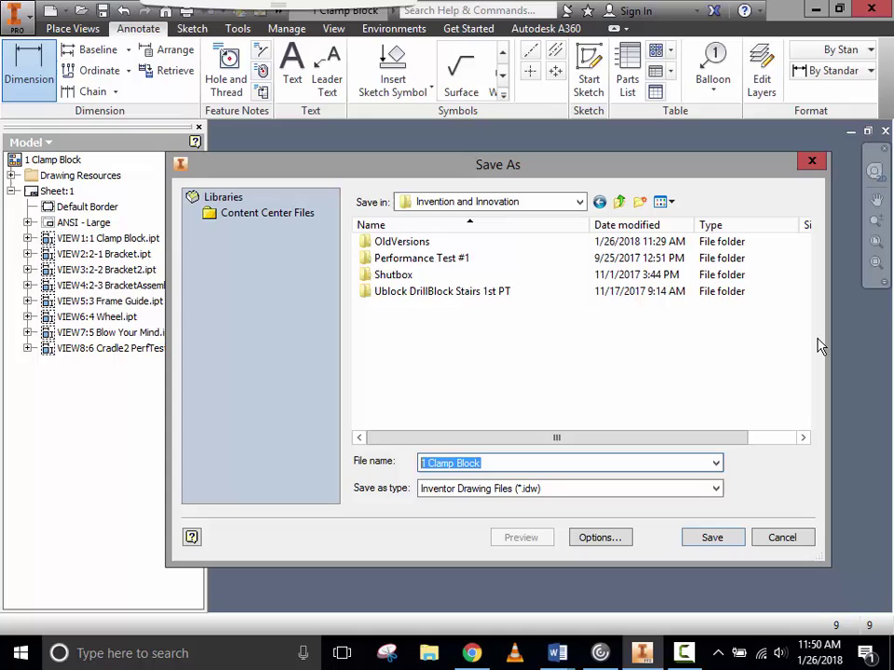
type("Bo")
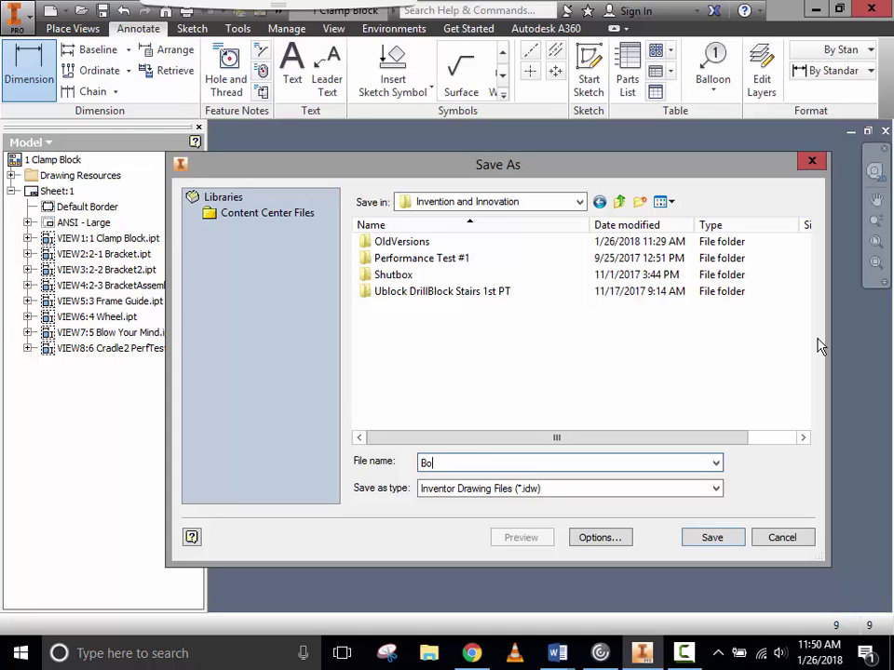
type("LastName.")
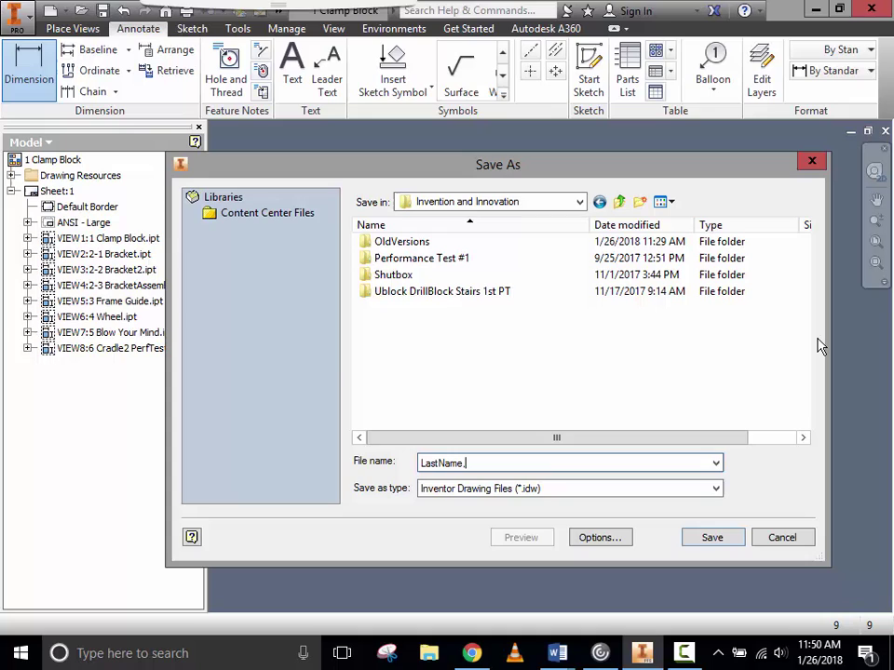
type("First")
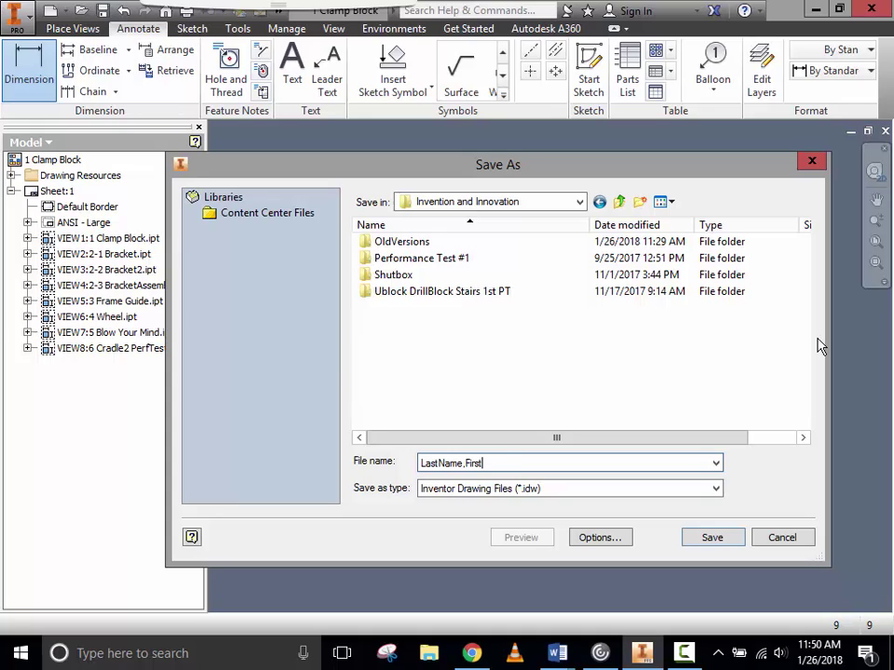
type("Name,PerformanceTest2")
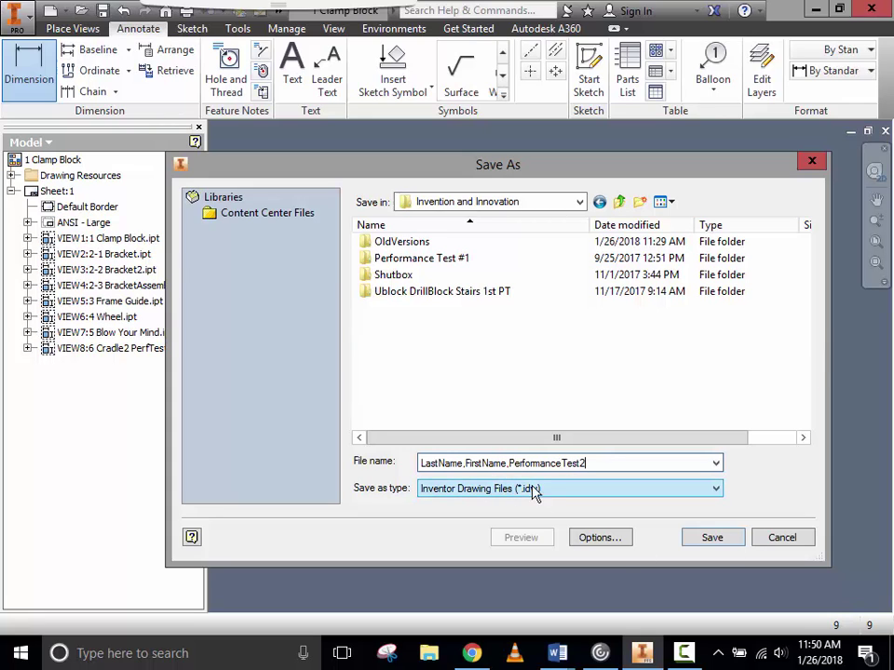
Step: Save the drawing as LastName,FirstName,PerformanceTest2.idw
left_click(721, 541)
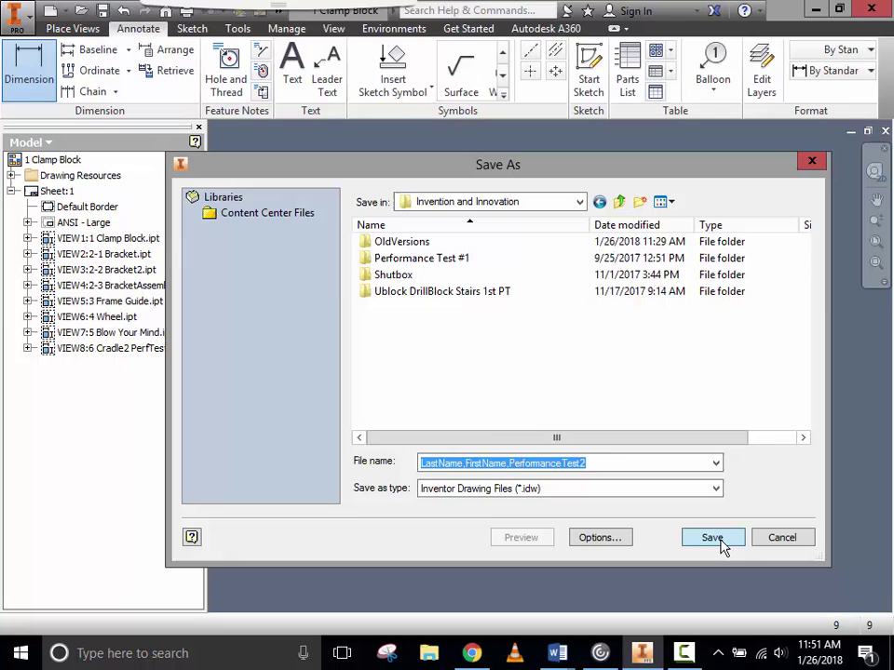